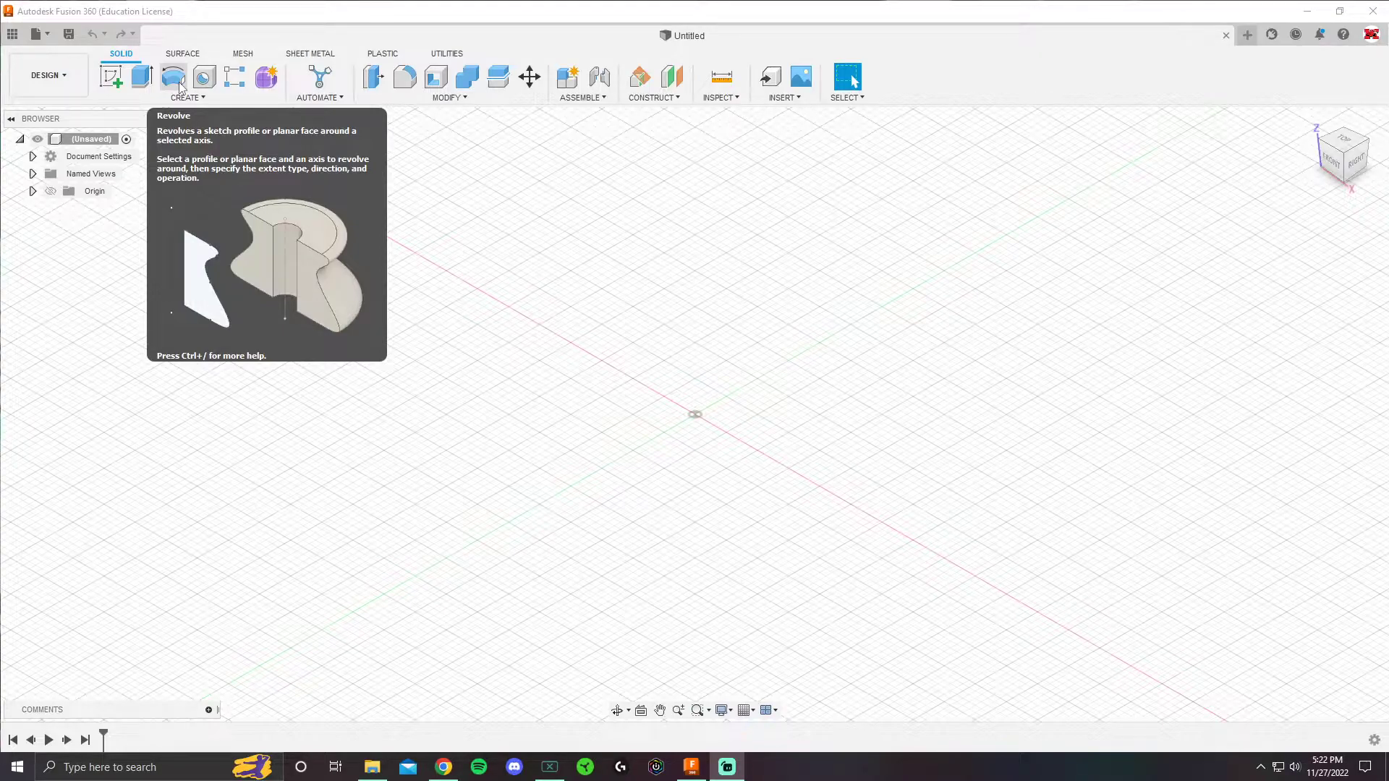
Step: Start a sketch on the front plane and draw a vertical line about 3.4 in up from the origin
scroll(562, 369, up, 5)
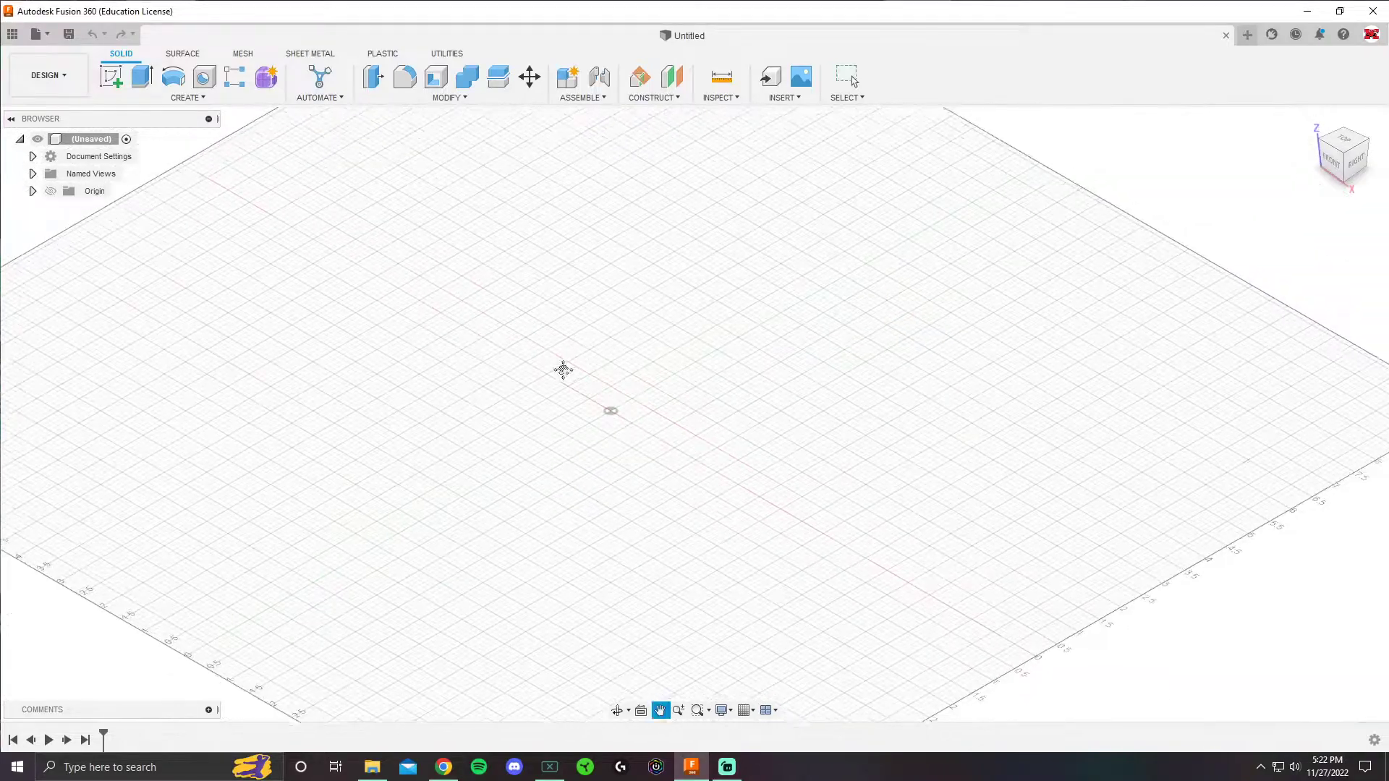
click(113, 76)
click(566, 424)
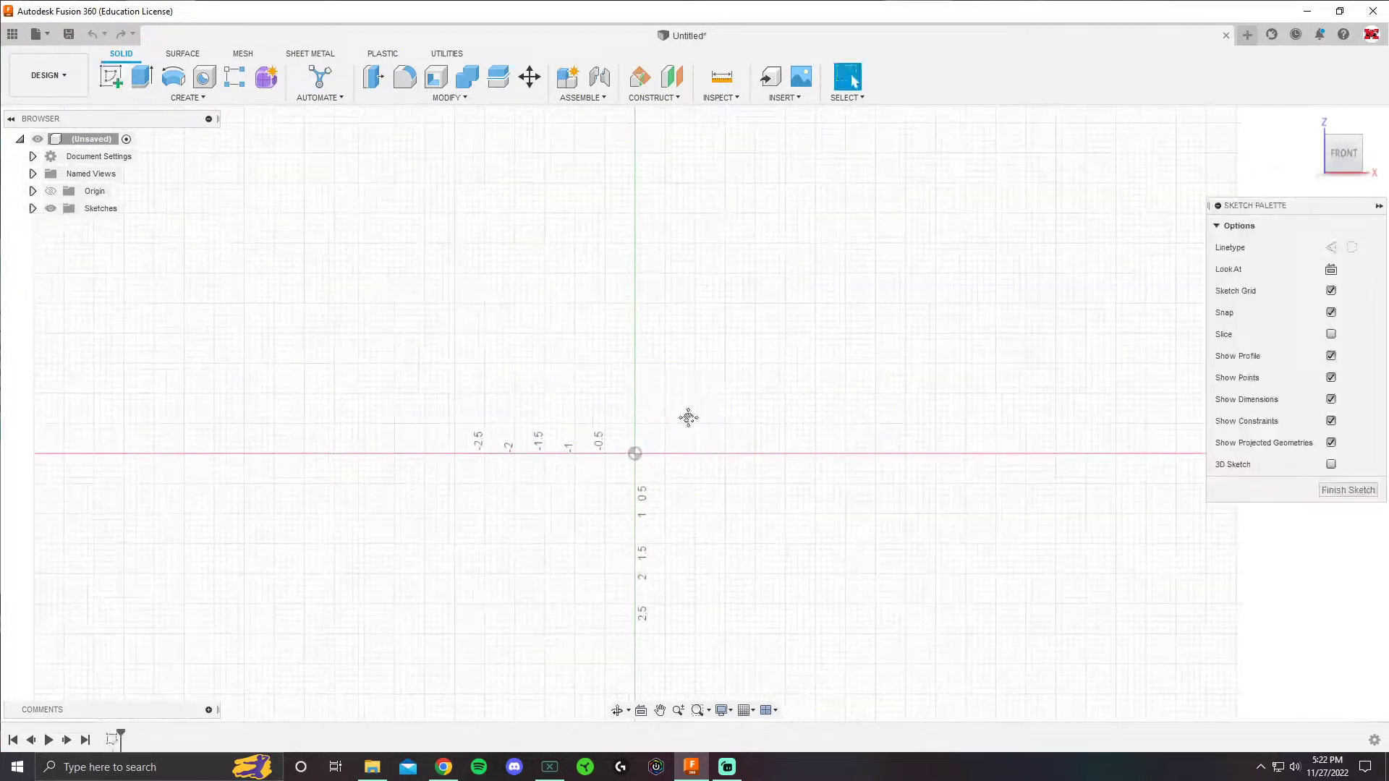
click(110, 76)
click(503, 465)
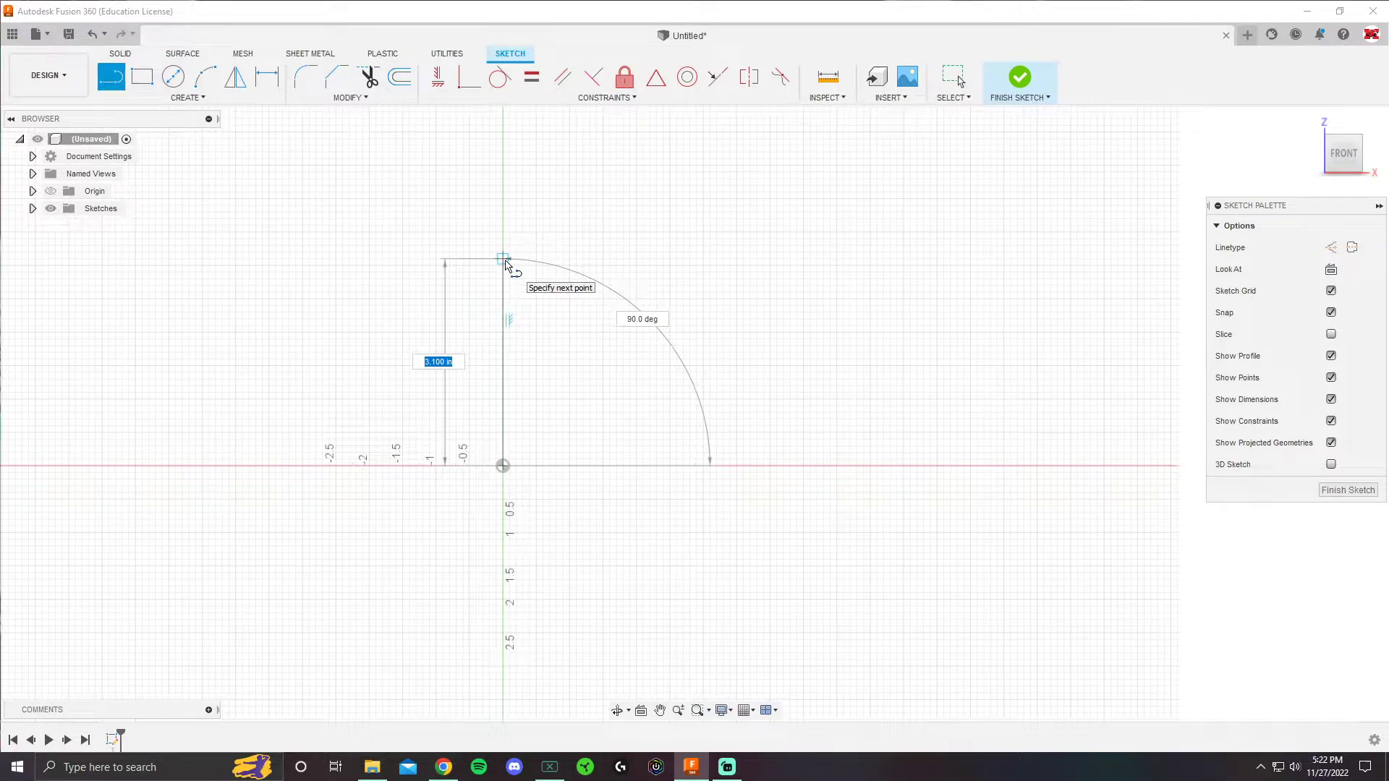
click(507, 243)
scroll(508, 246, up, 3)
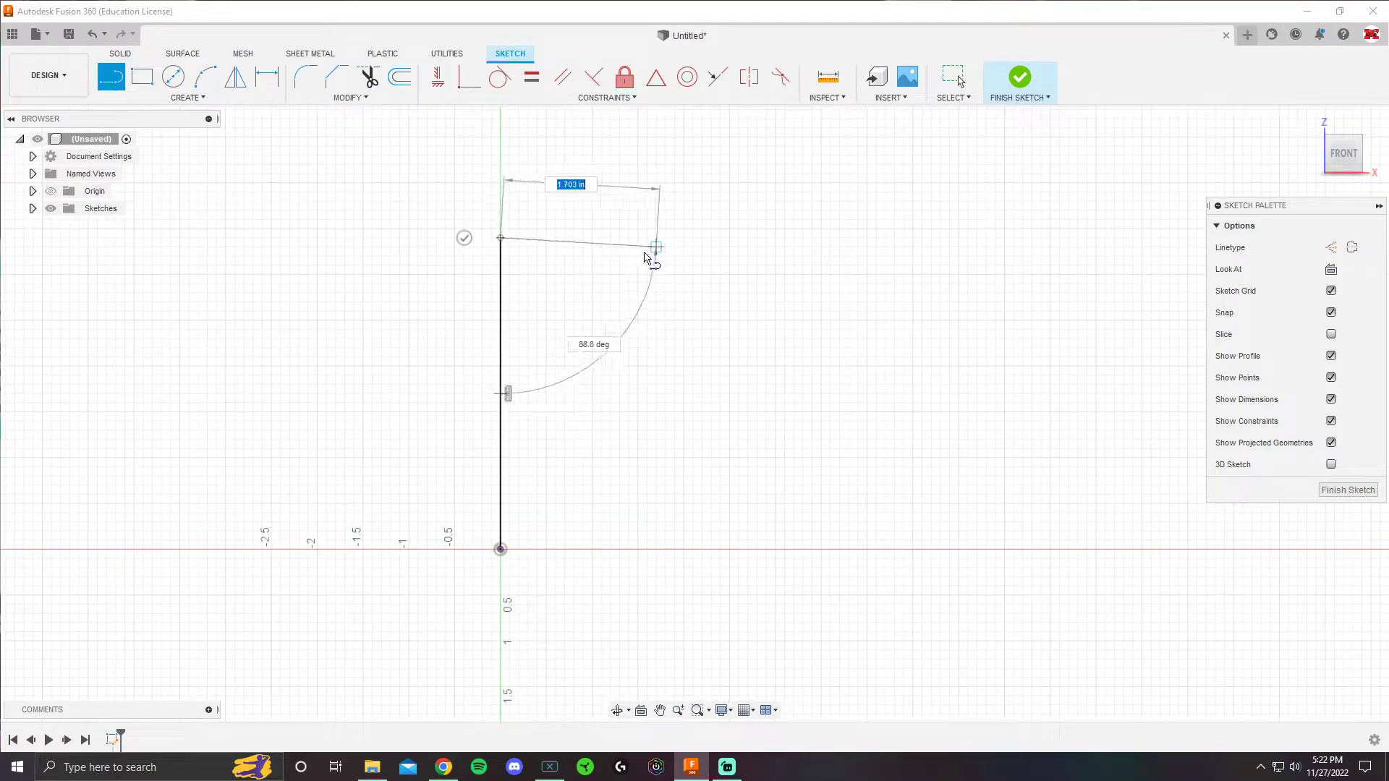
key(Escape)
Step: Close the profile with a horizontal base about 1.7 in long and three slanted segments up to the vertical line's upper end, and finish the sketch
key(l)
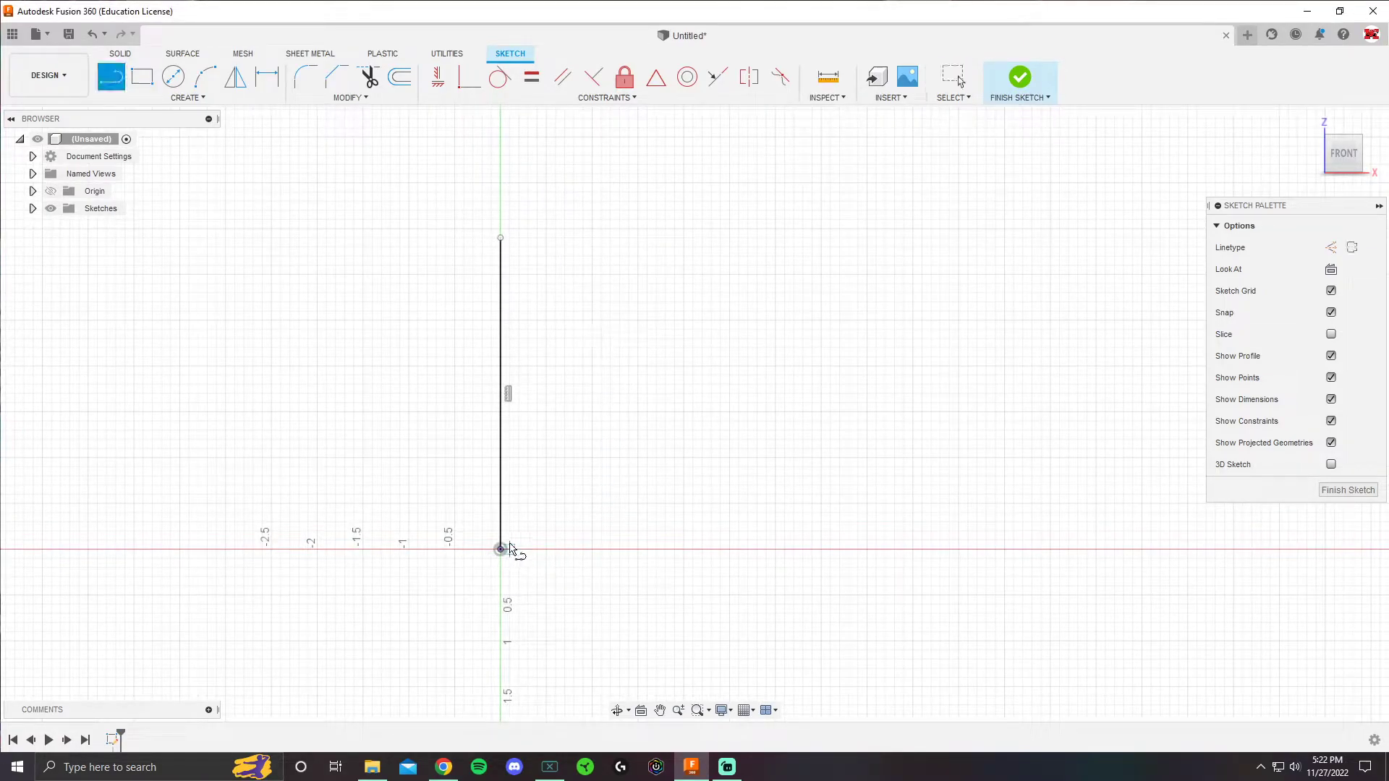
click(501, 549)
click(656, 549)
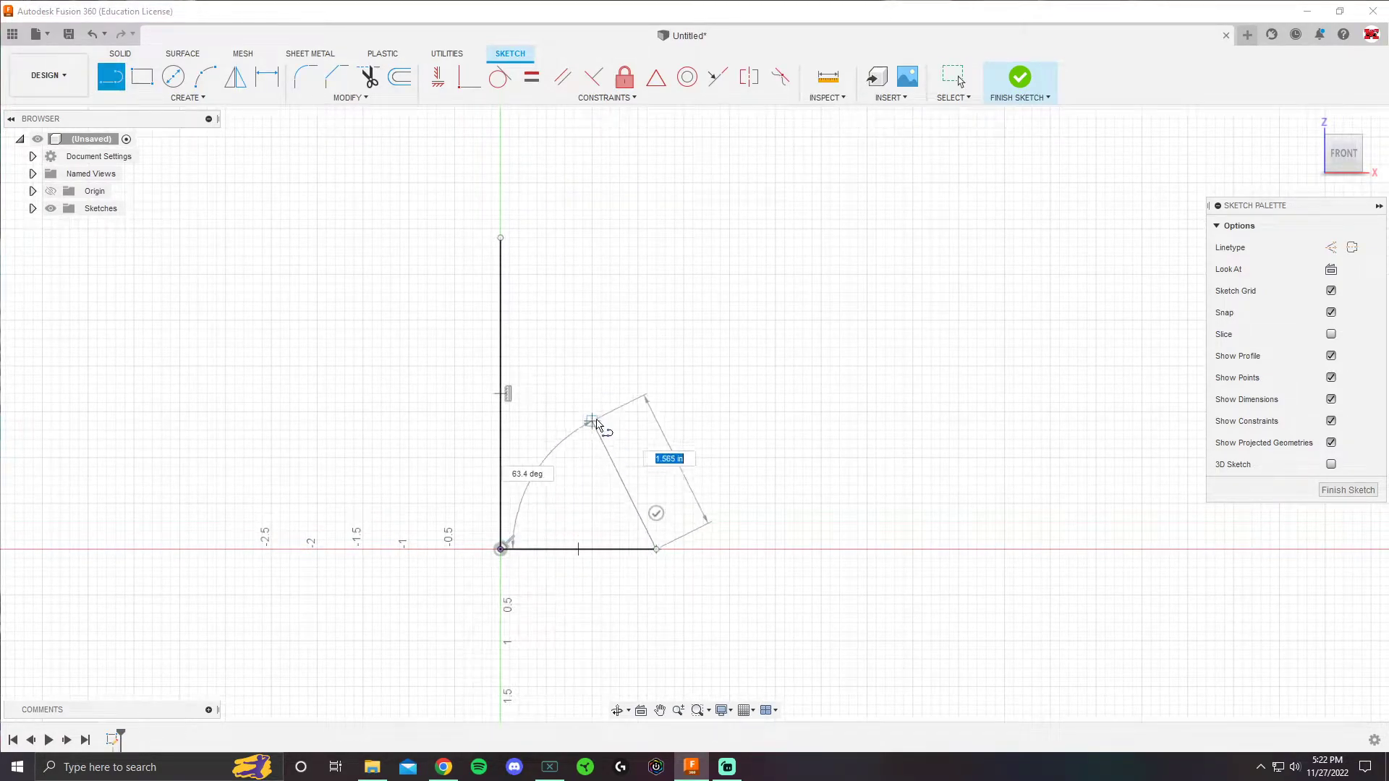
click(601, 357)
click(555, 275)
click(501, 238)
key(Escape)
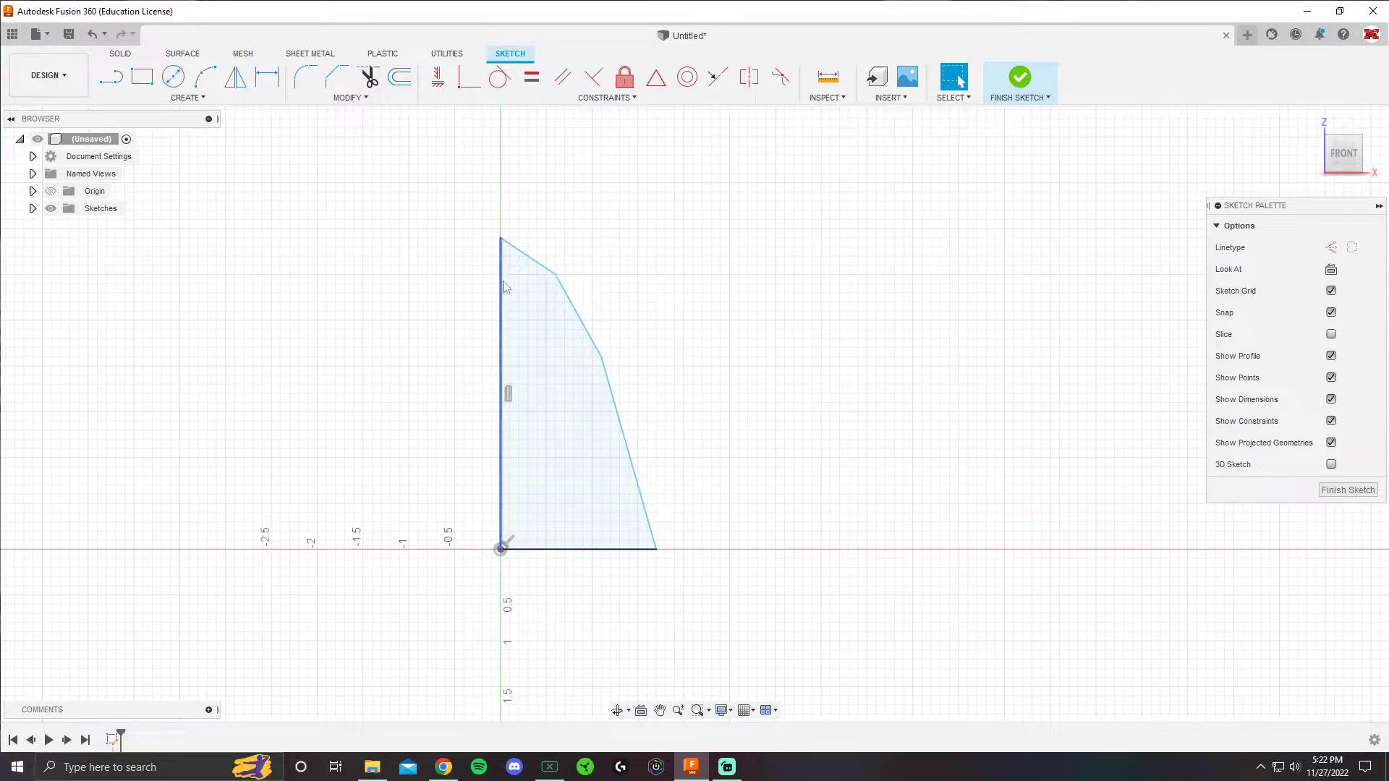
scroll(685, 529, down, 1)
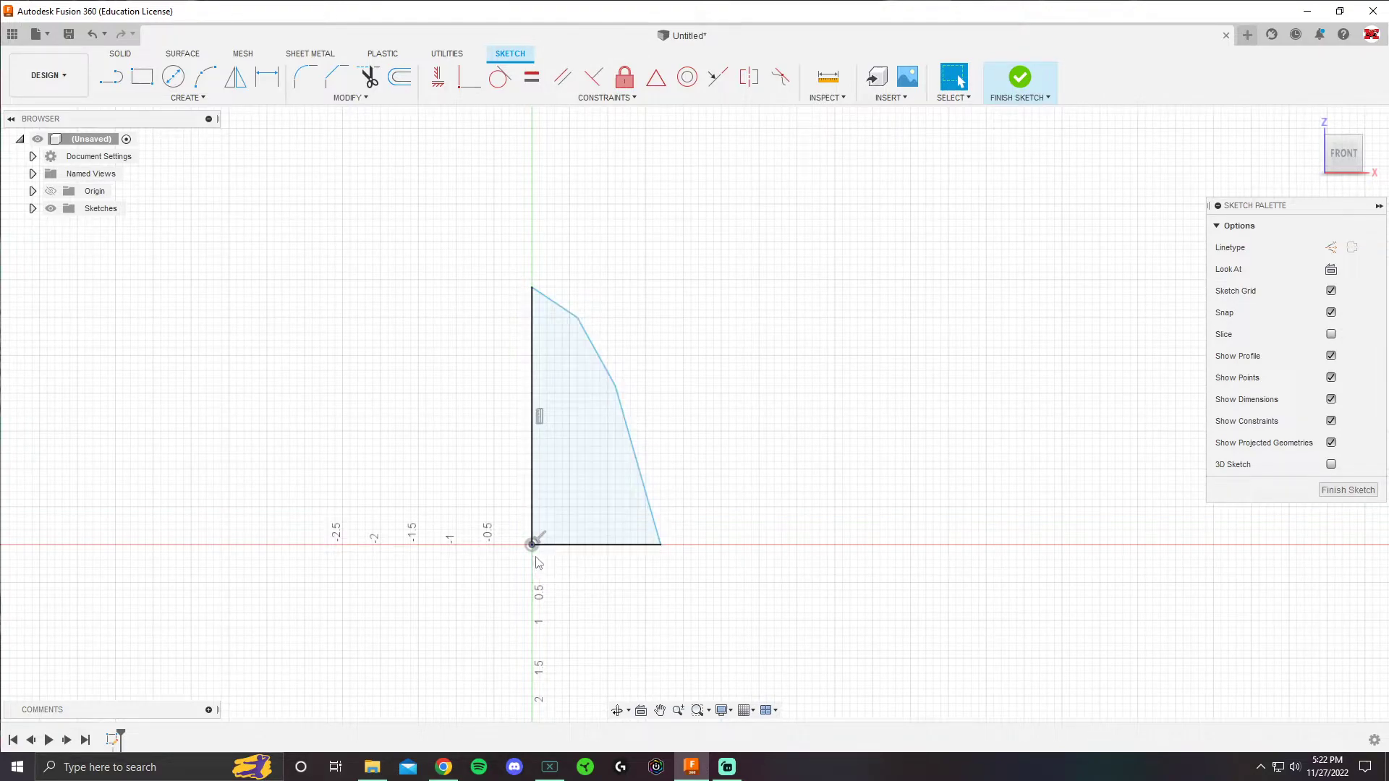
click(1020, 78)
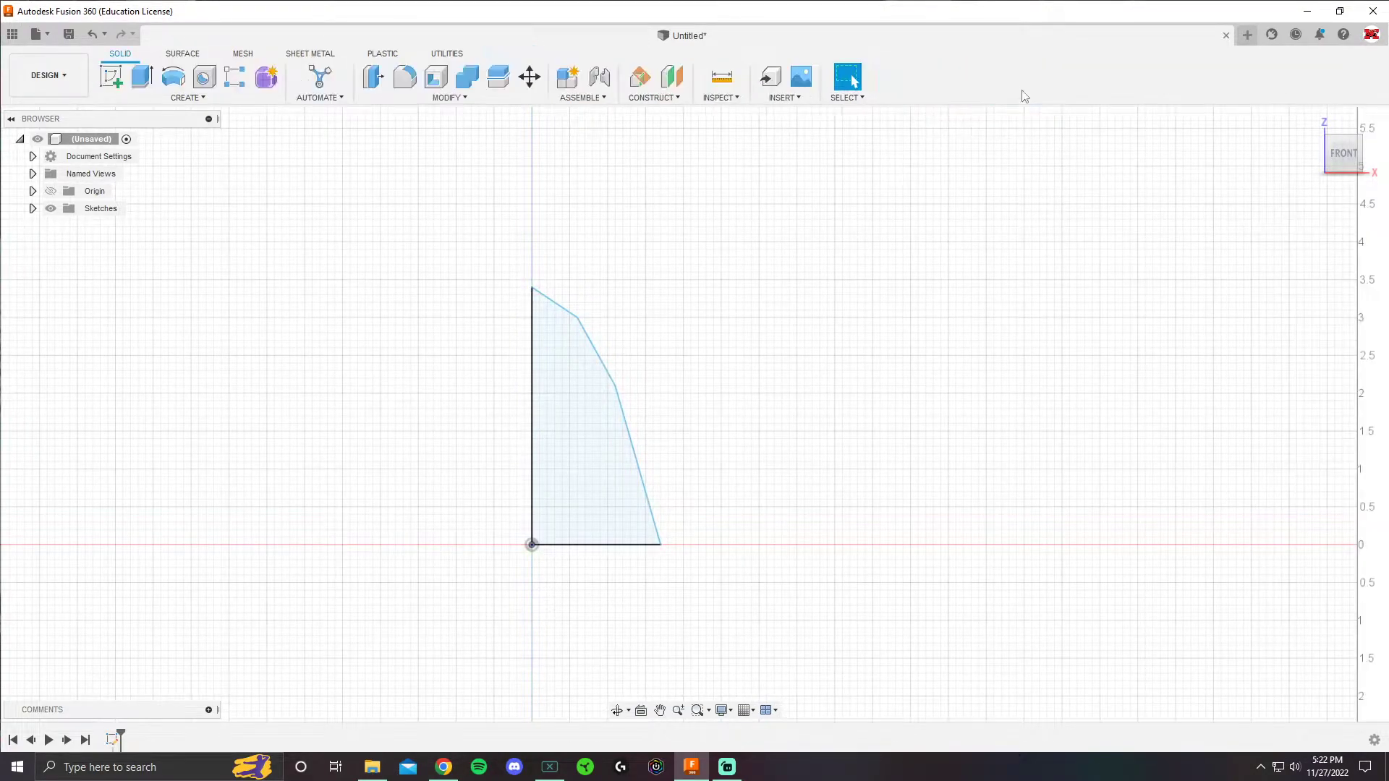
Step: Start a Revolve and reselect the closed sketch region as its profile
click(1312, 120)
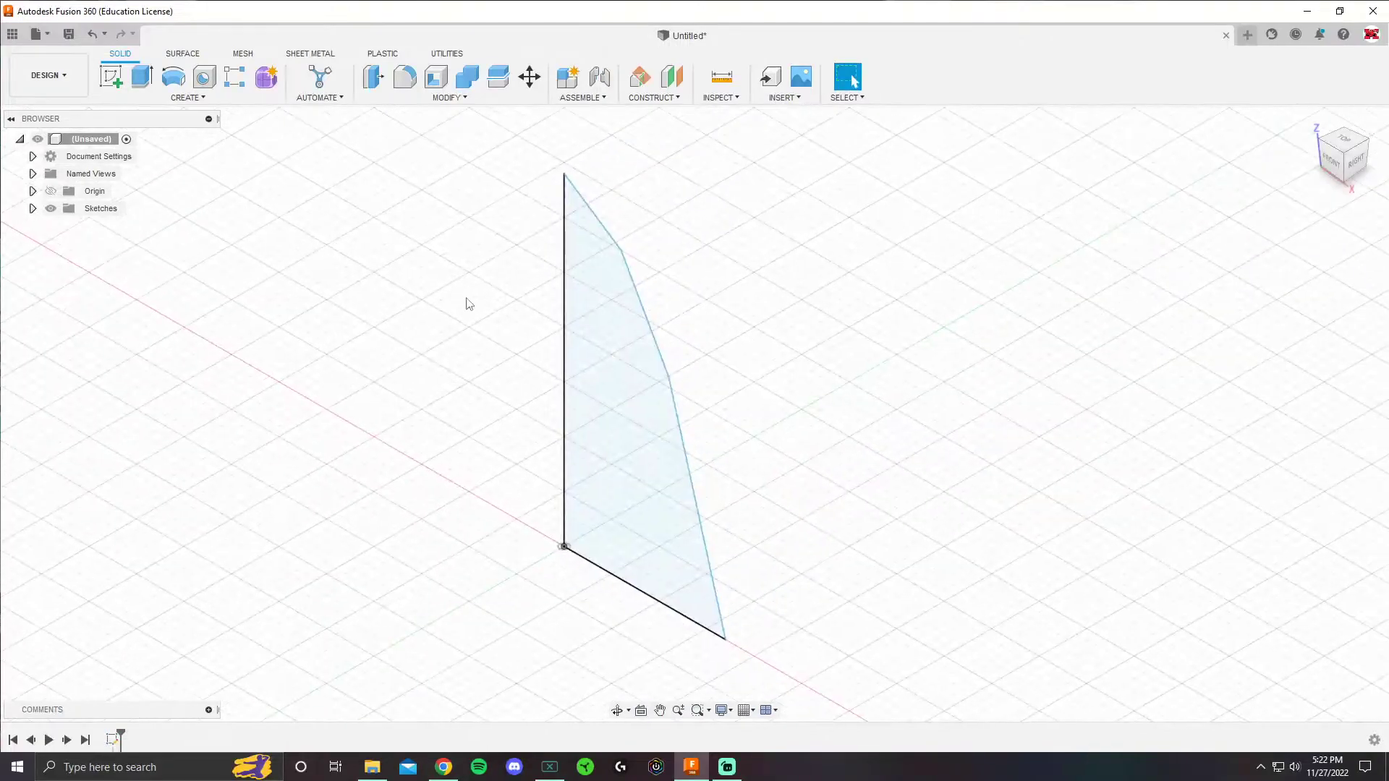
click(173, 76)
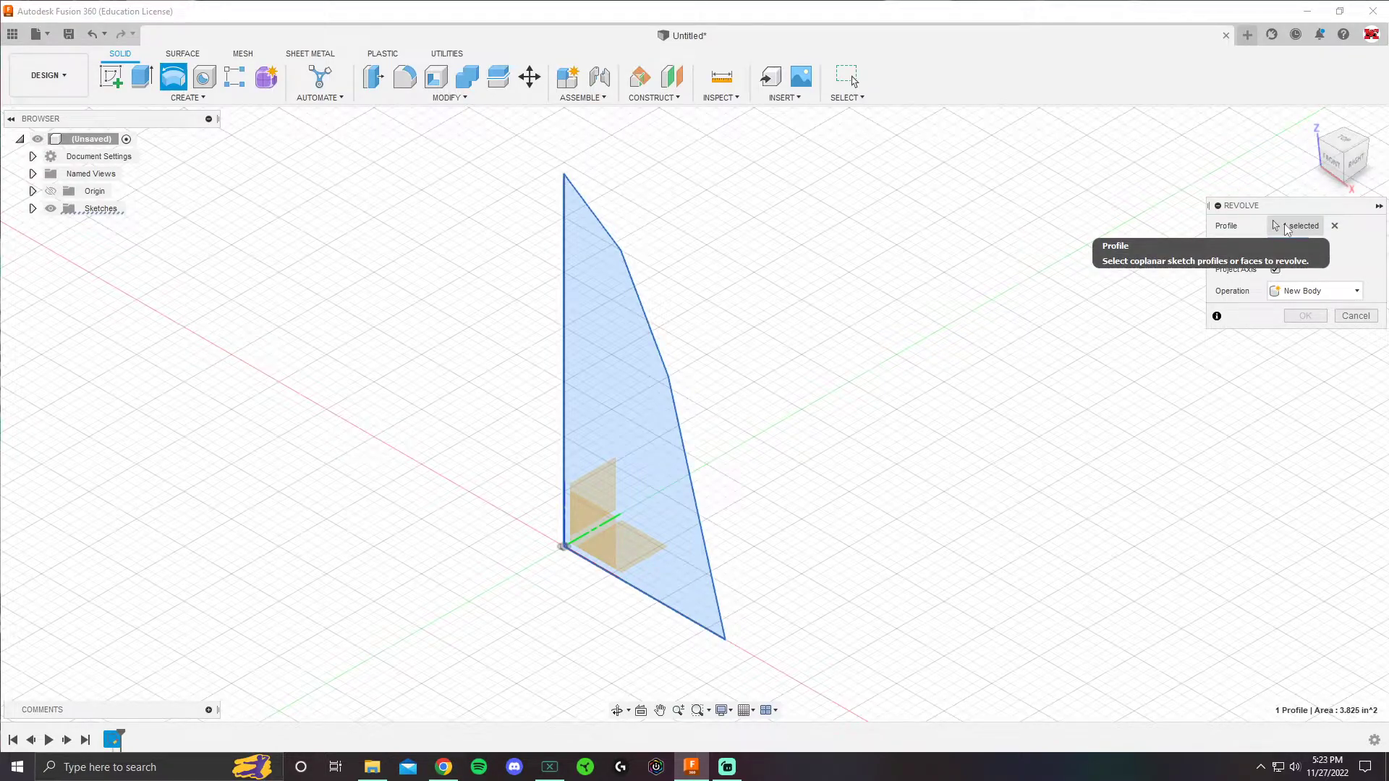
click(1335, 226)
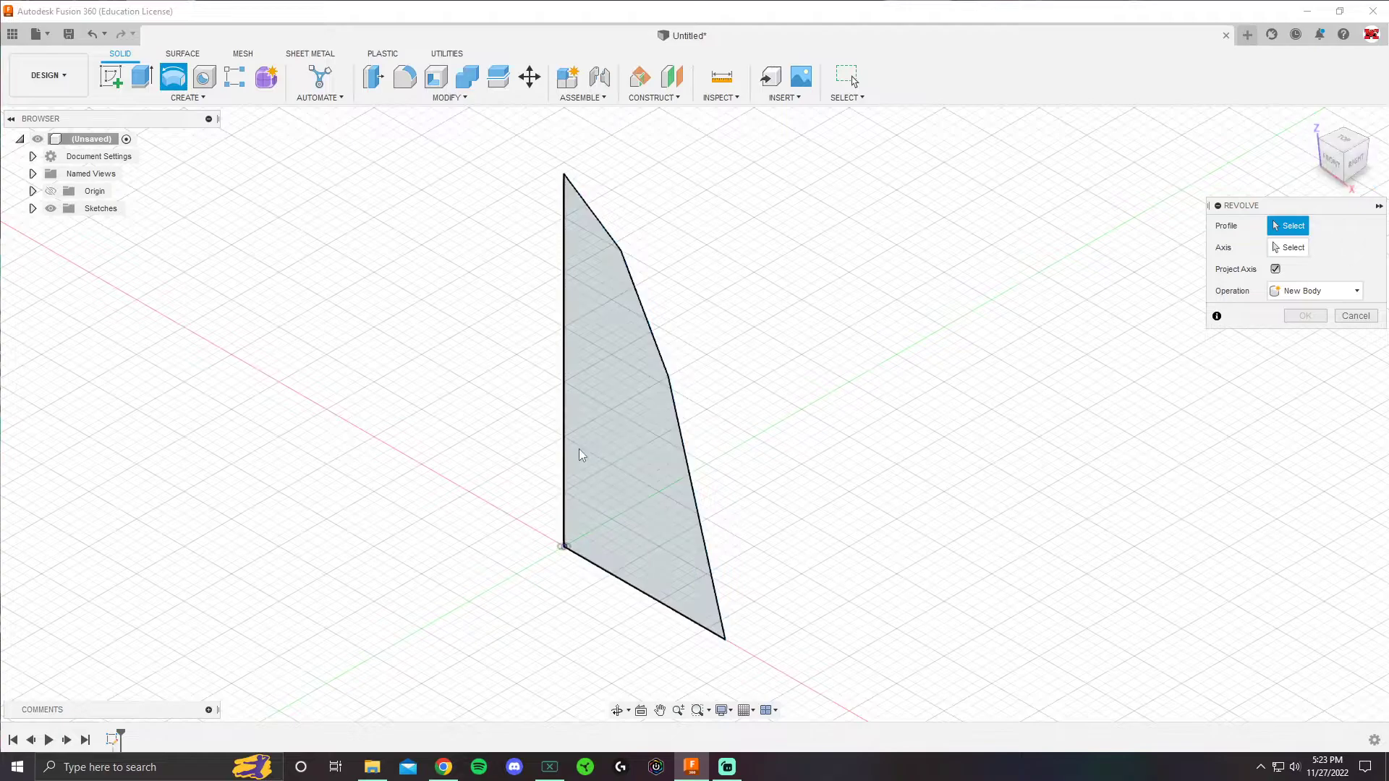
click(605, 450)
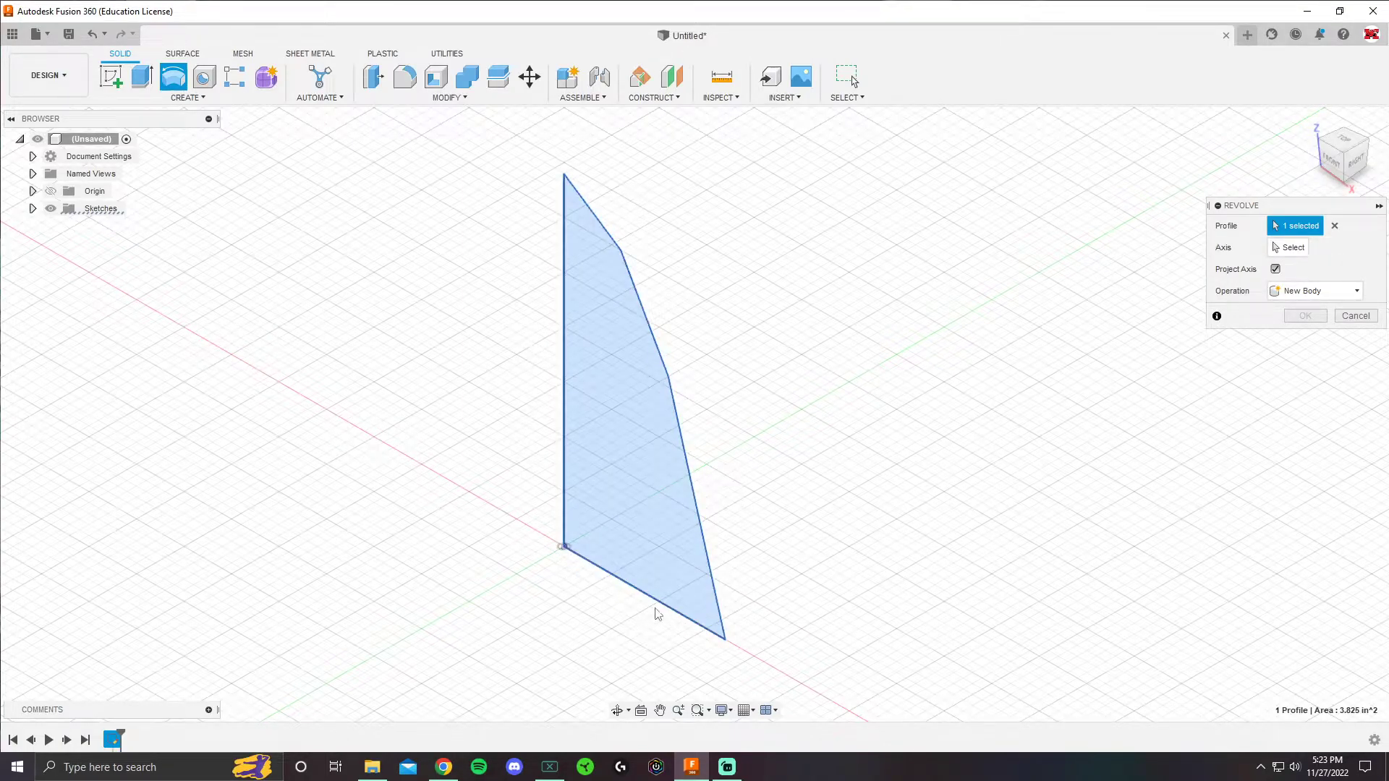
Step: Try the vertical line as the revolve axis and reduce the revolve angle to 245 degrees
click(1292, 247)
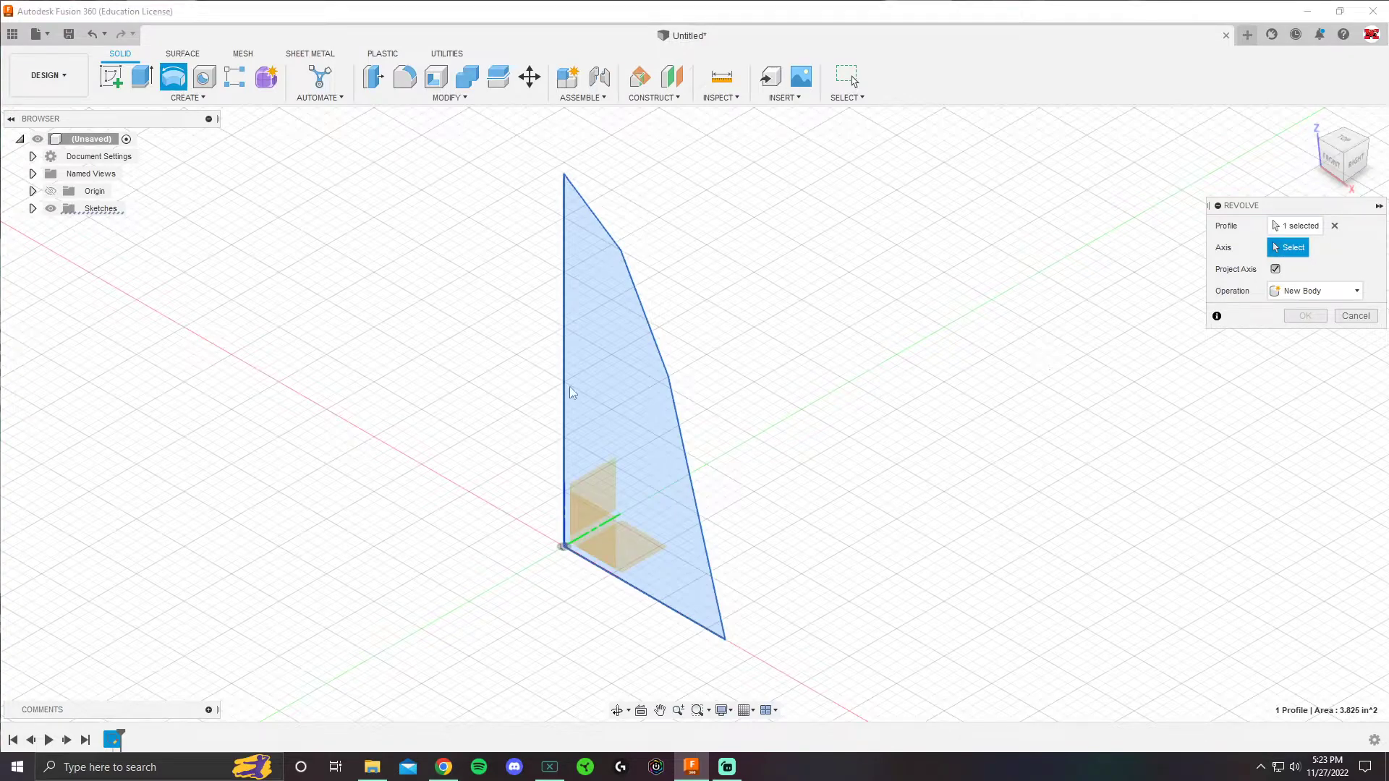
scroll(563, 372, up, 2)
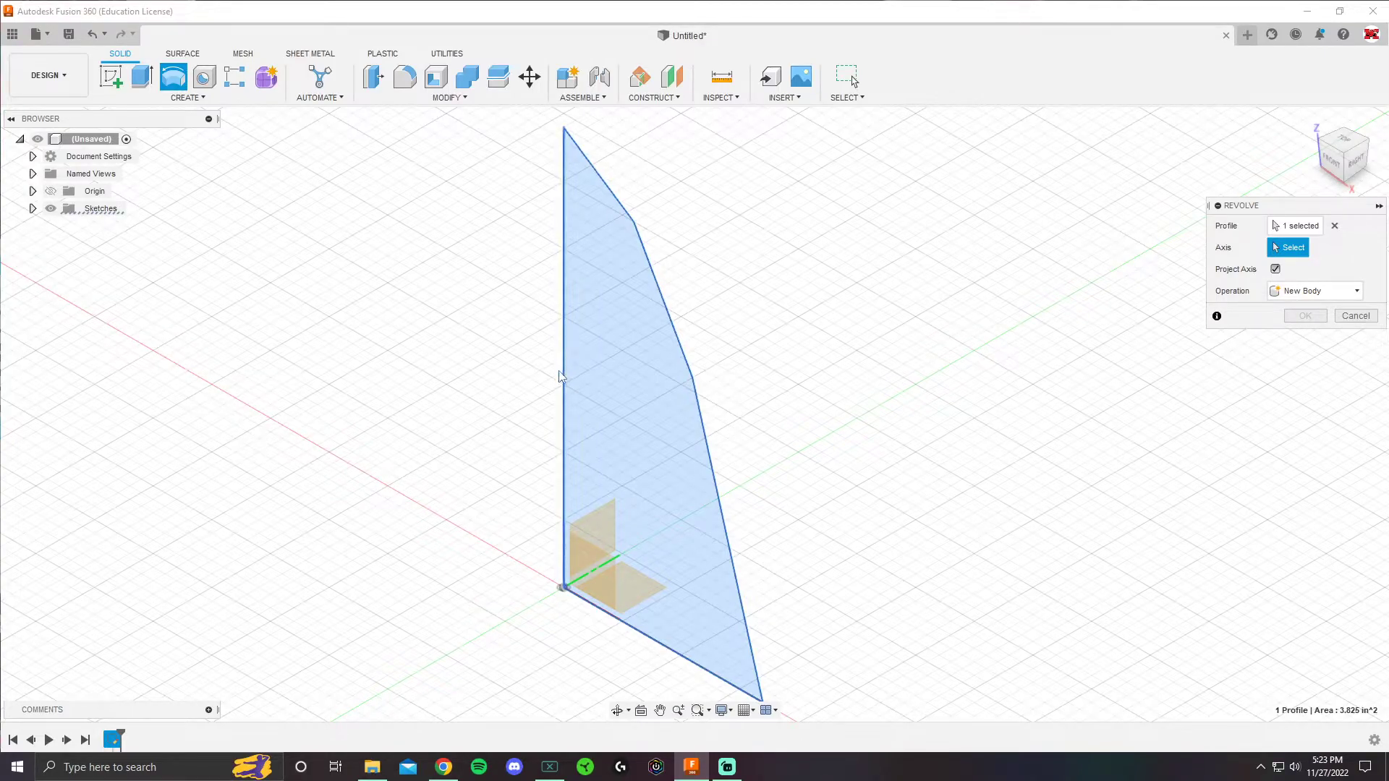
click(565, 369)
scroll(605, 445, down, 3)
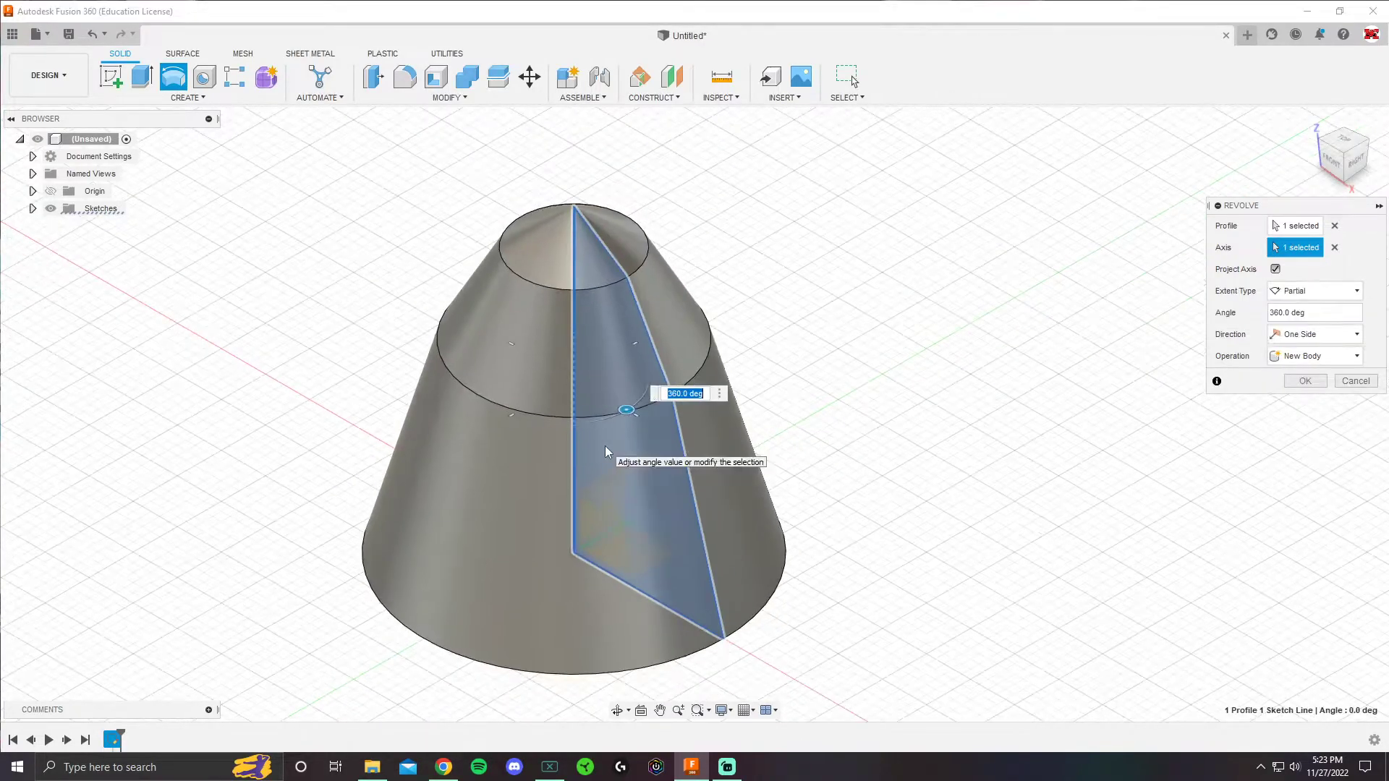
shift+middle_drag(788, 484, 779, 439)
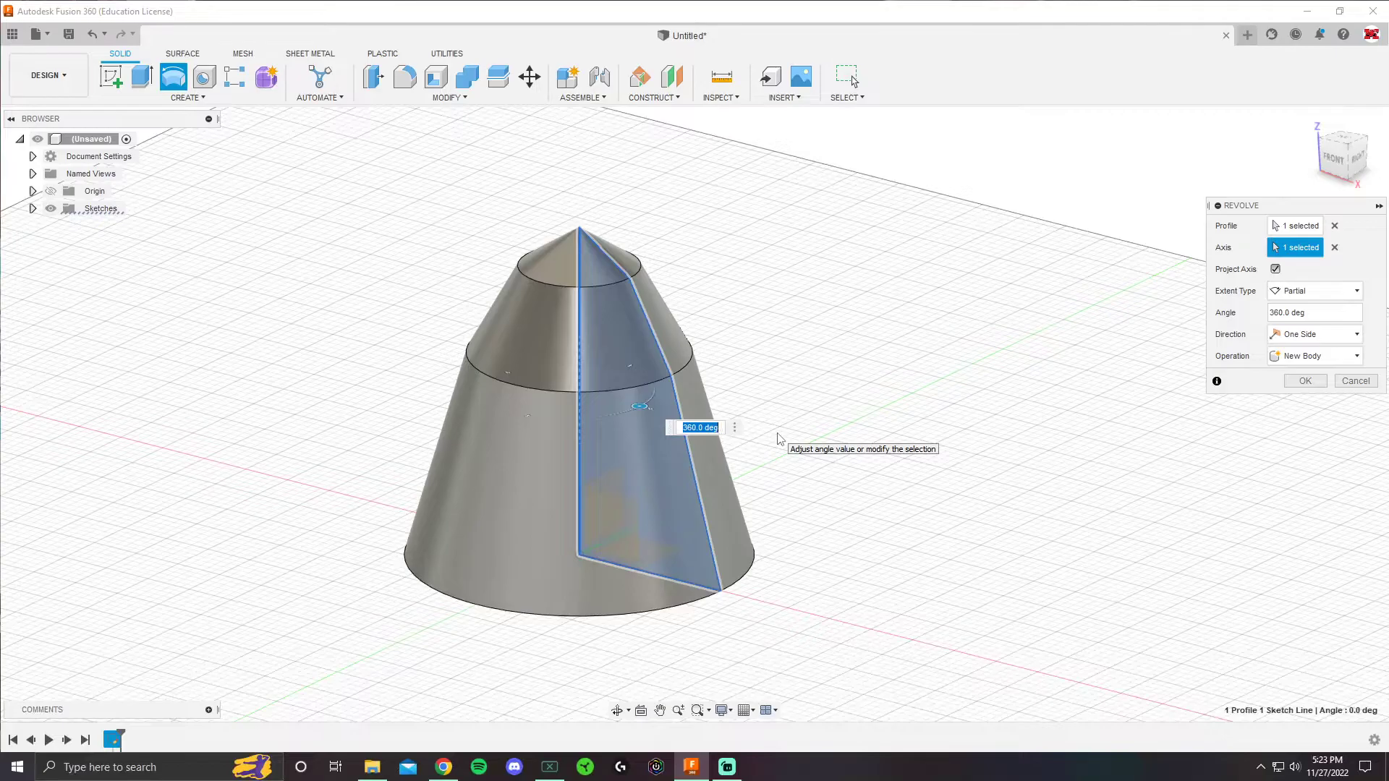
click(705, 428)
shift+middle_drag(668, 381, 763, 497)
drag(638, 414, 512, 407)
shift+middle_drag(713, 372, 397, 334)
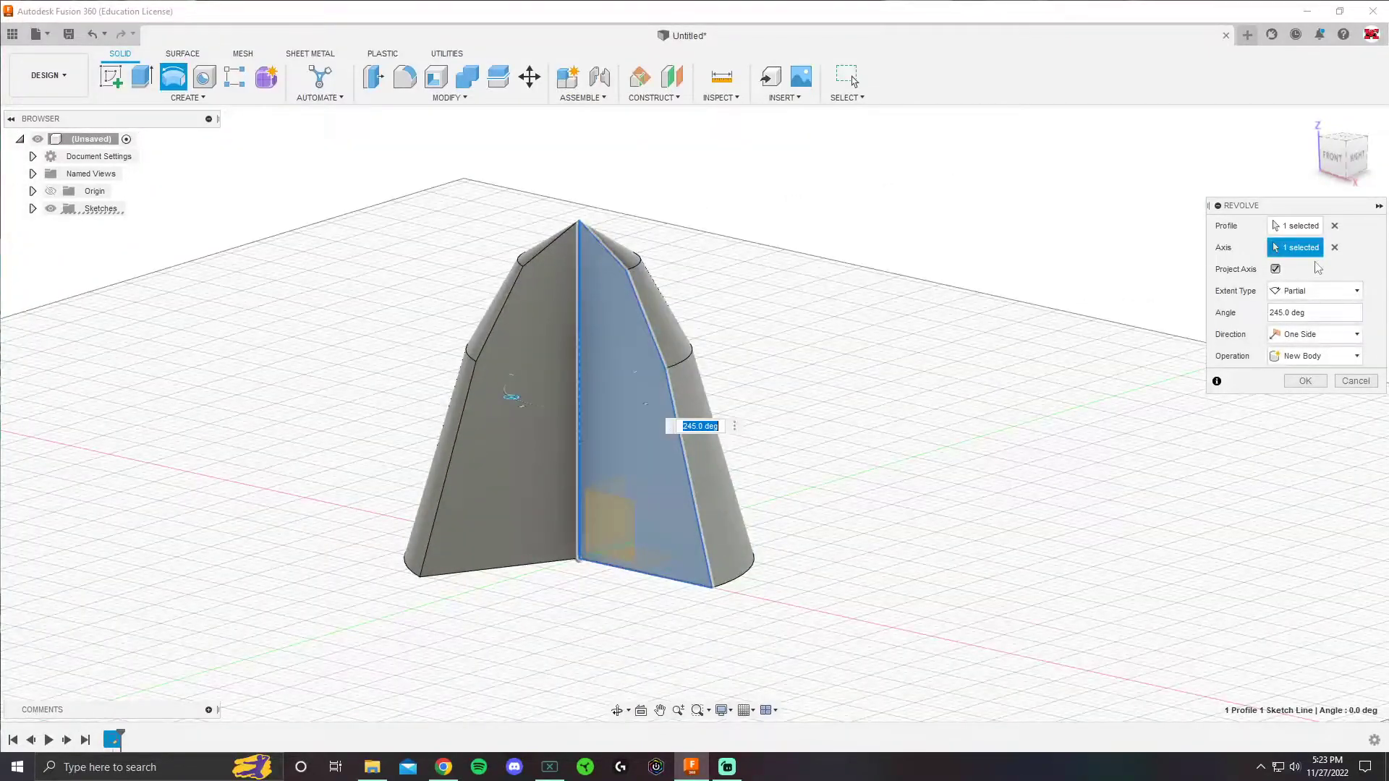
Step: Try the horizontal base line as the revolve axis with an angle of 360 degrees
click(1335, 247)
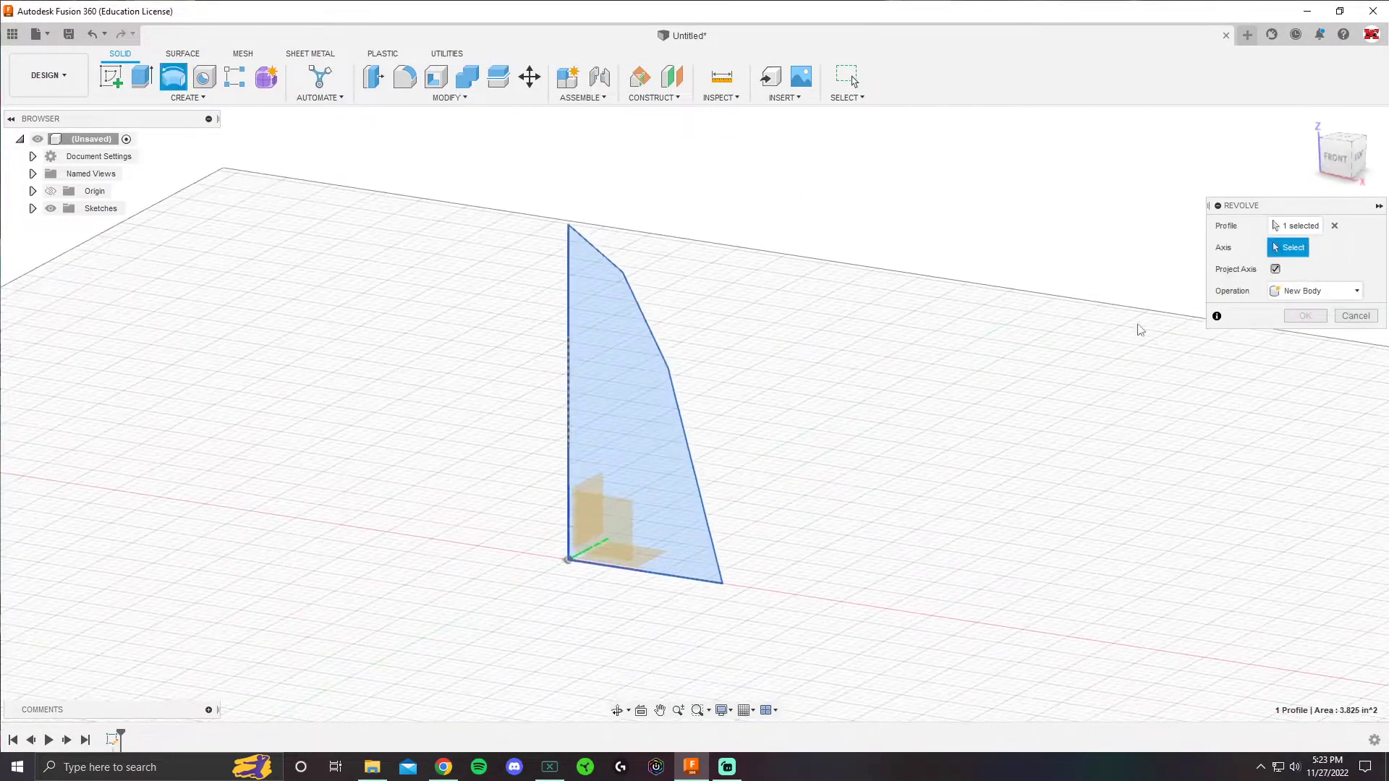
click(668, 577)
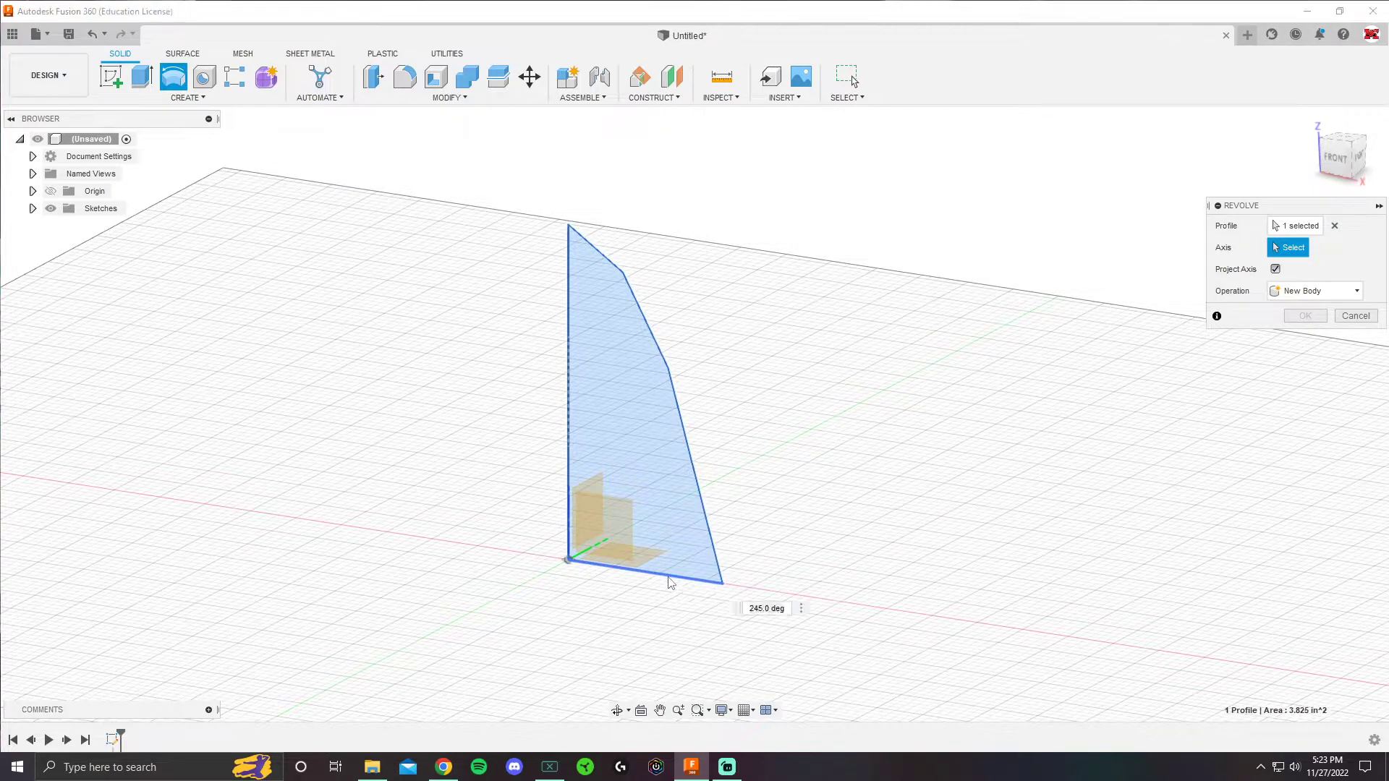
mouse_move(902, 528)
shift+middle_down()
mouse_move(763, 429)
mouse_move(548, 488)
shift+middle_up()
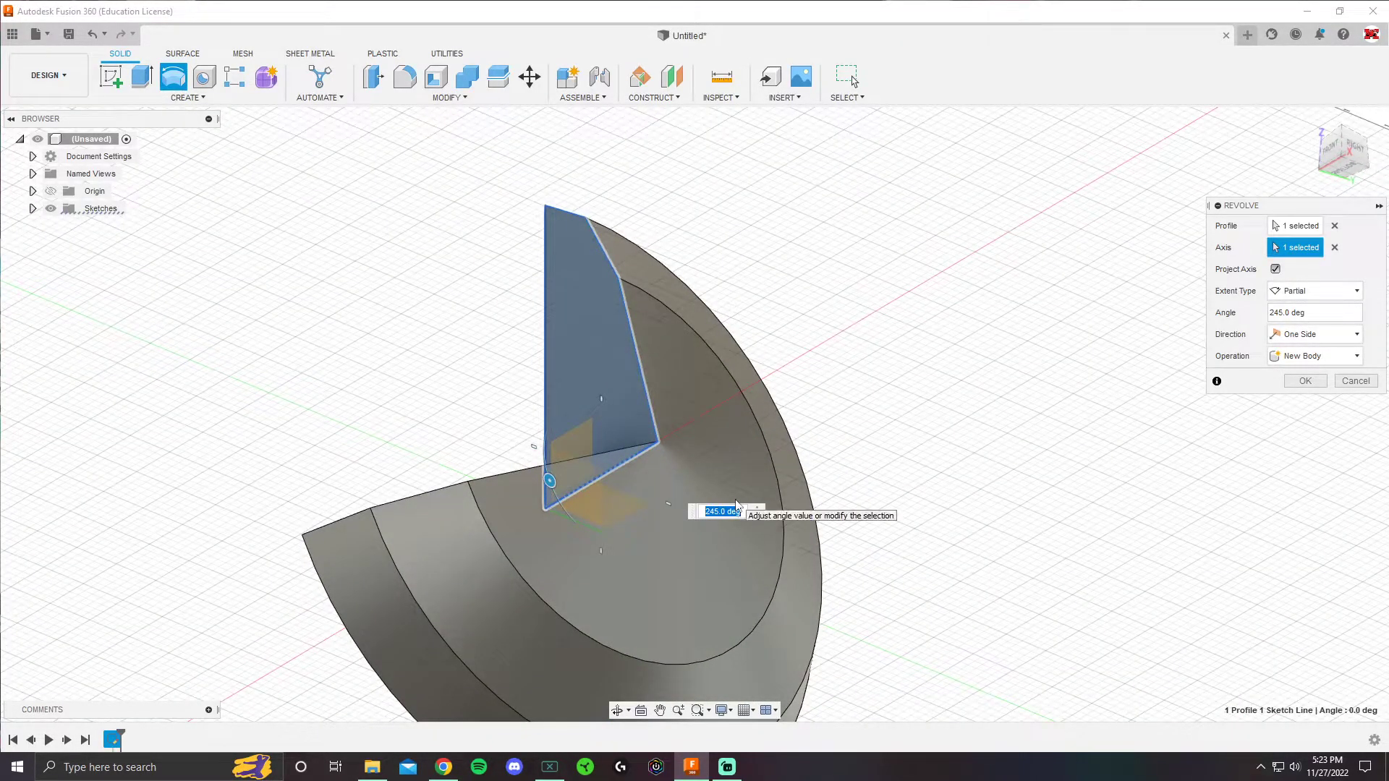
text(360)
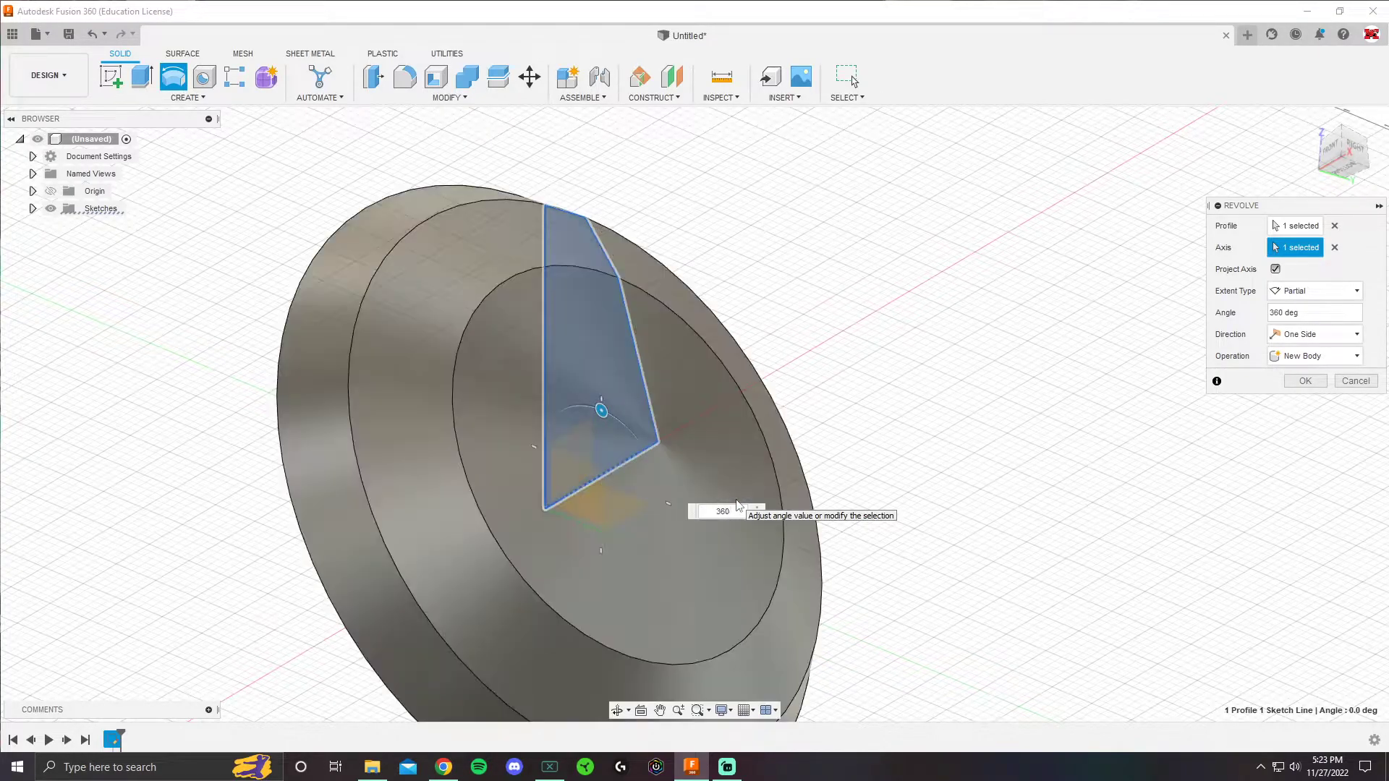
shift+middle_drag(866, 397, 958, 400)
Step: Try the profile's lowest slanted edge as the revolve axis and view the shape it gives
click(1335, 247)
shift+middle_drag(810, 340, 706, 333)
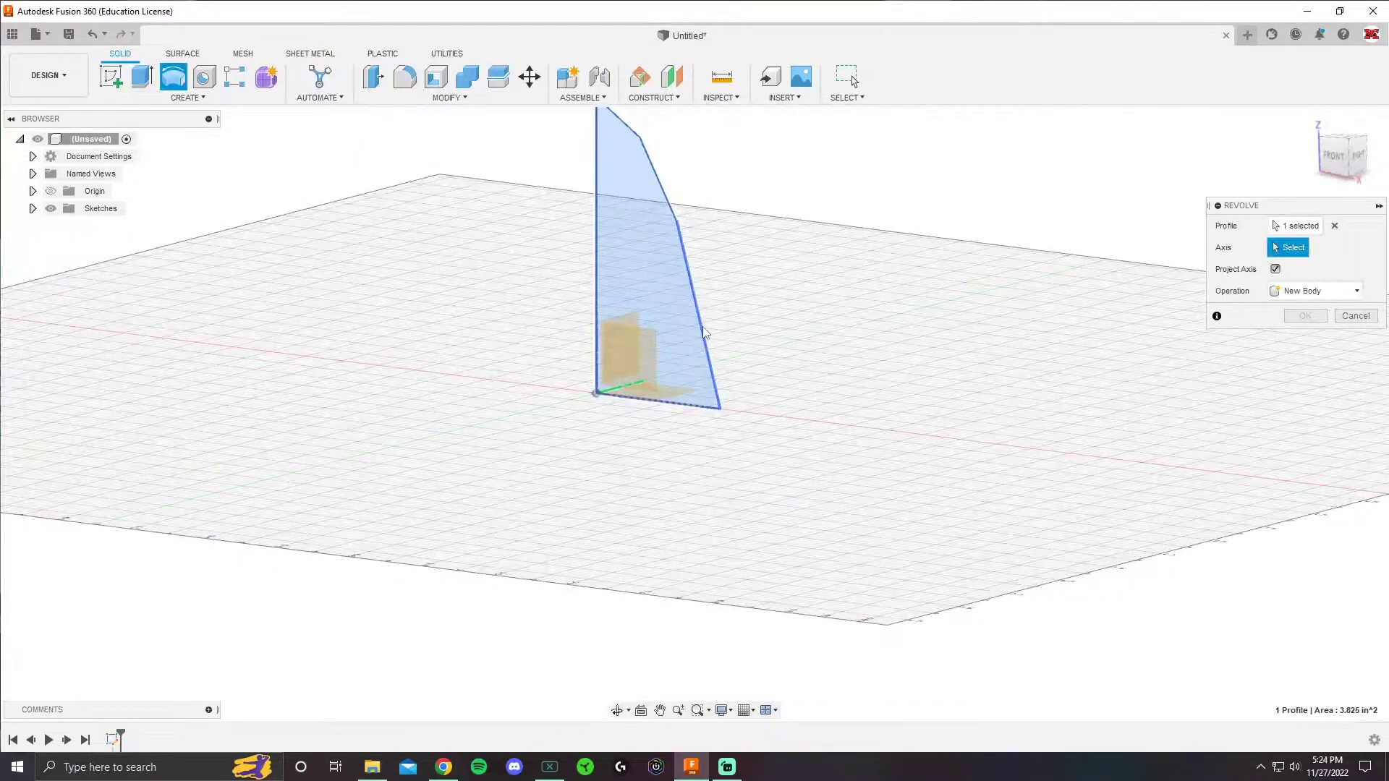
click(704, 335)
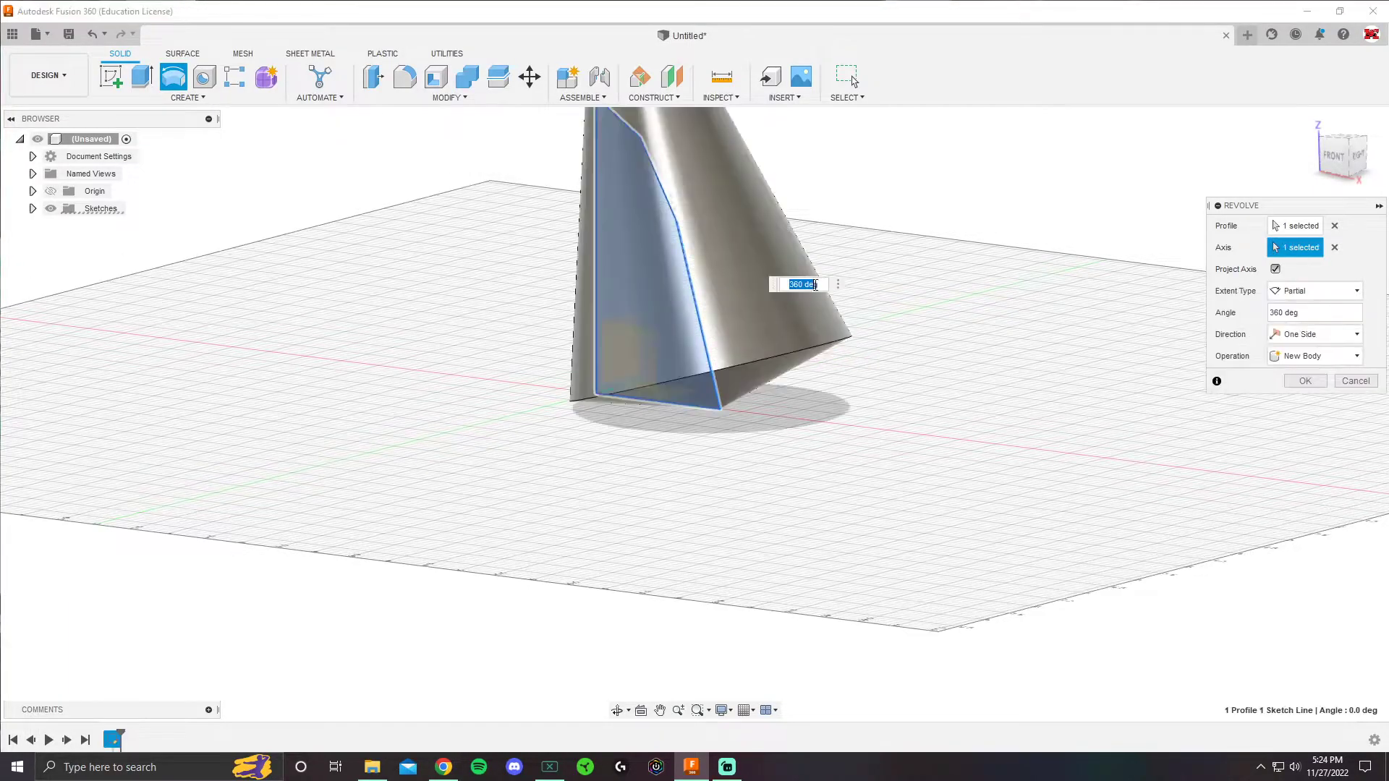
mouse_move(845, 317)
shift+middle_down()
mouse_move(835, 217)
mouse_move(836, 325)
shift+middle_up()
middle_drag(818, 231, 834, 369)
Step: Revolve the profile 360 degrees about its vertical line as a new body
click(1335, 248)
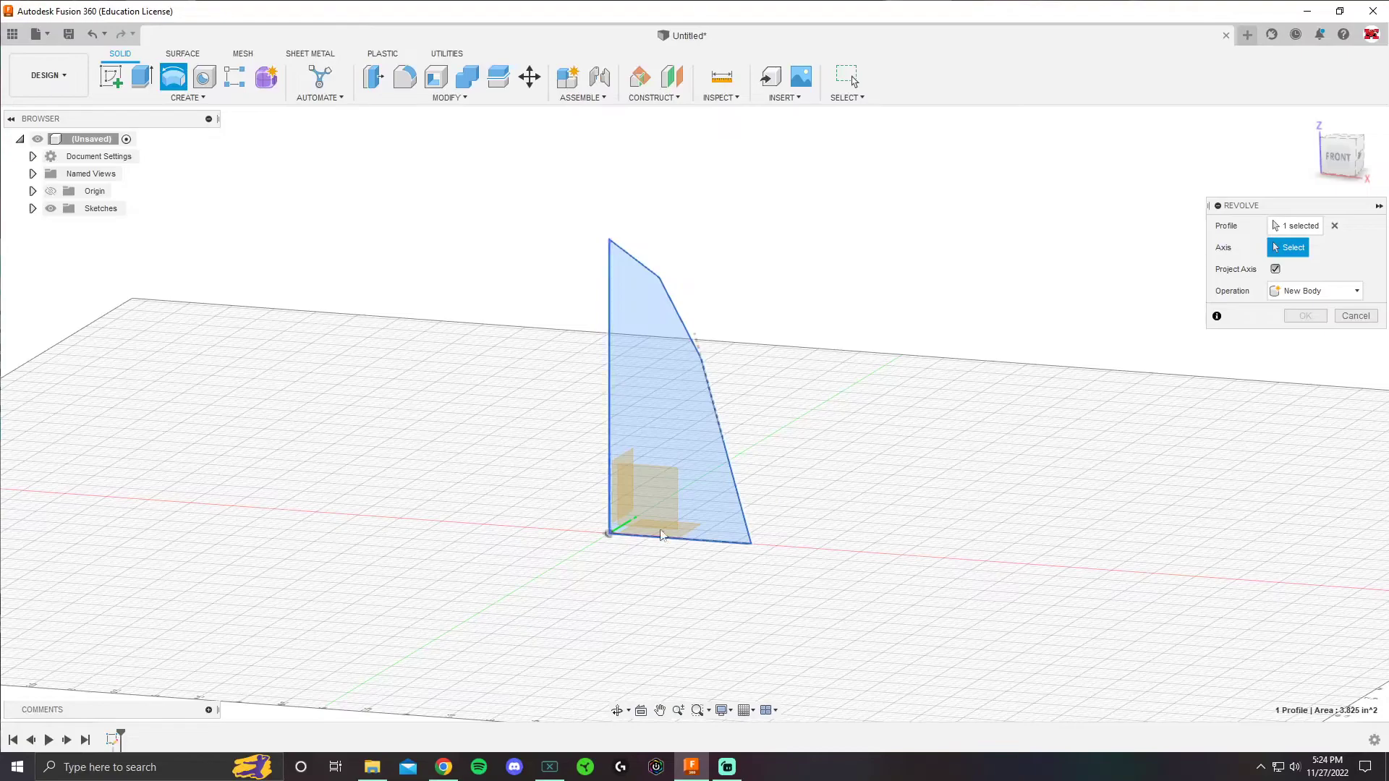
click(608, 379)
shift+middle_drag(909, 372, 319, 374)
click(1305, 380)
Step: Start a new sketch on the front plane and hide the revolved body
click(1311, 120)
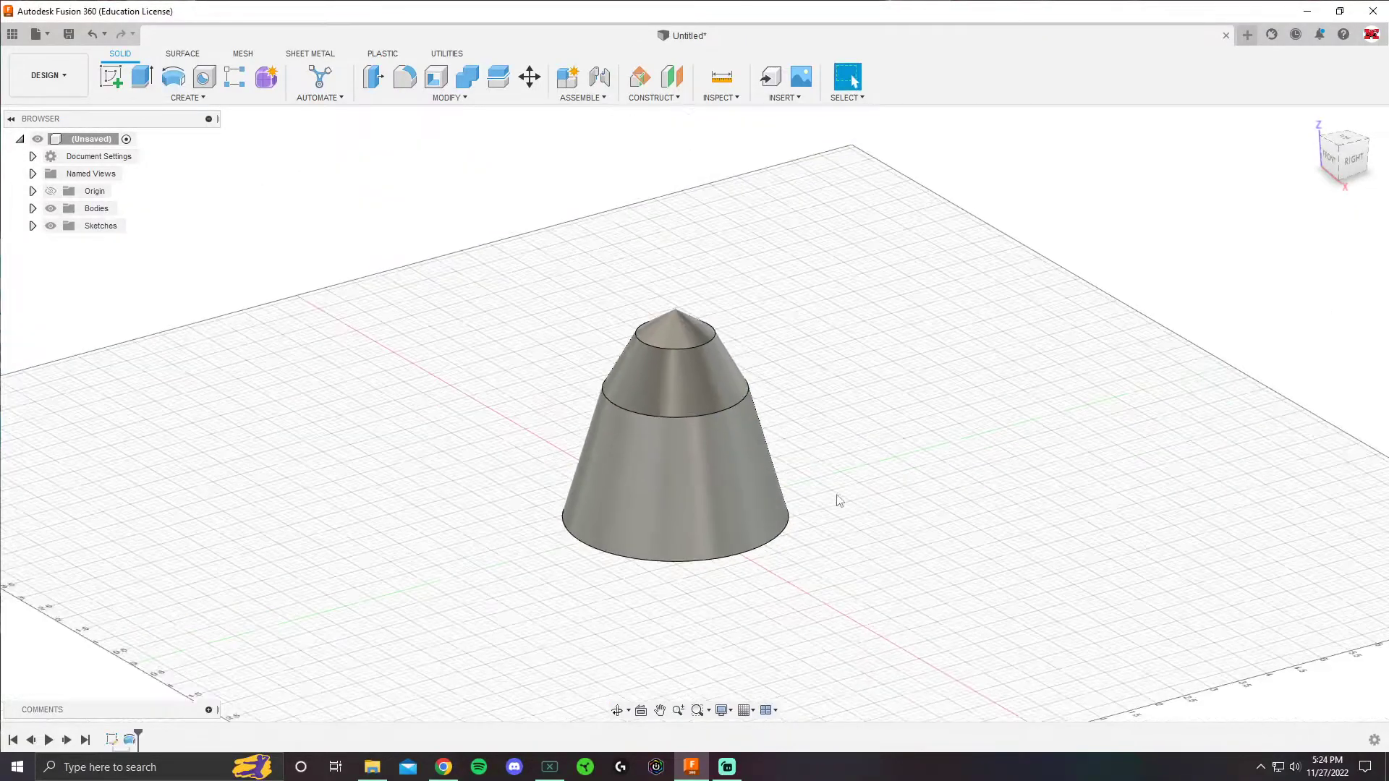
scroll(818, 298, up, 3)
shift+middle_drag(819, 297, 367, 370)
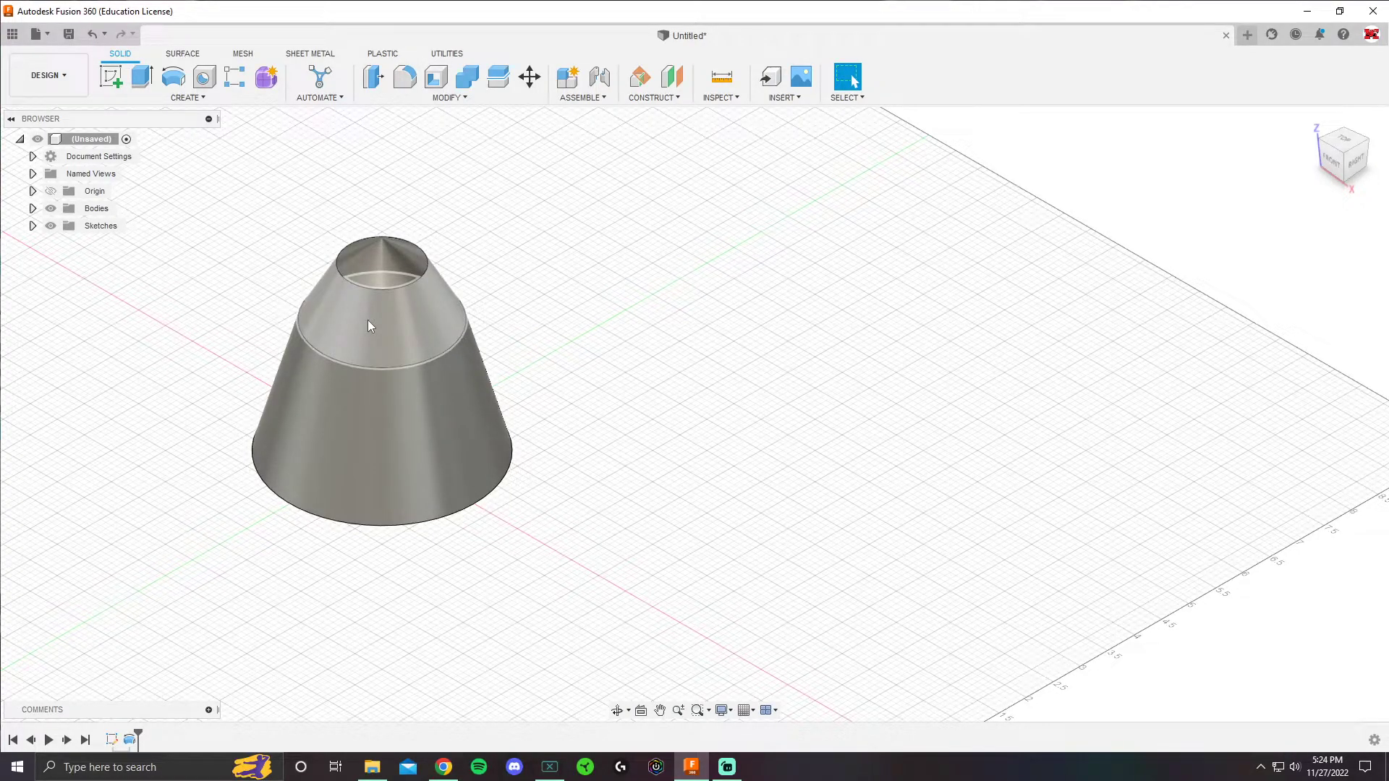
click(111, 76)
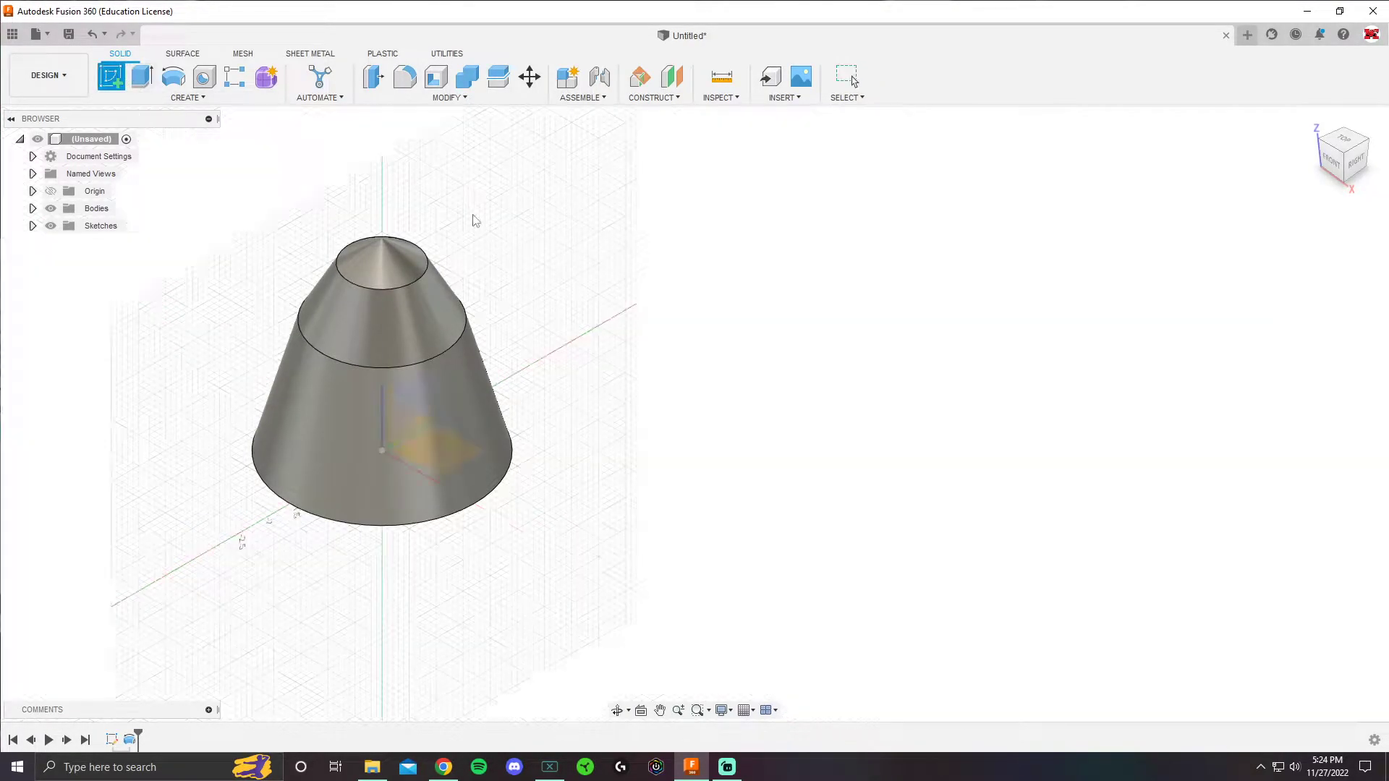
click(456, 436)
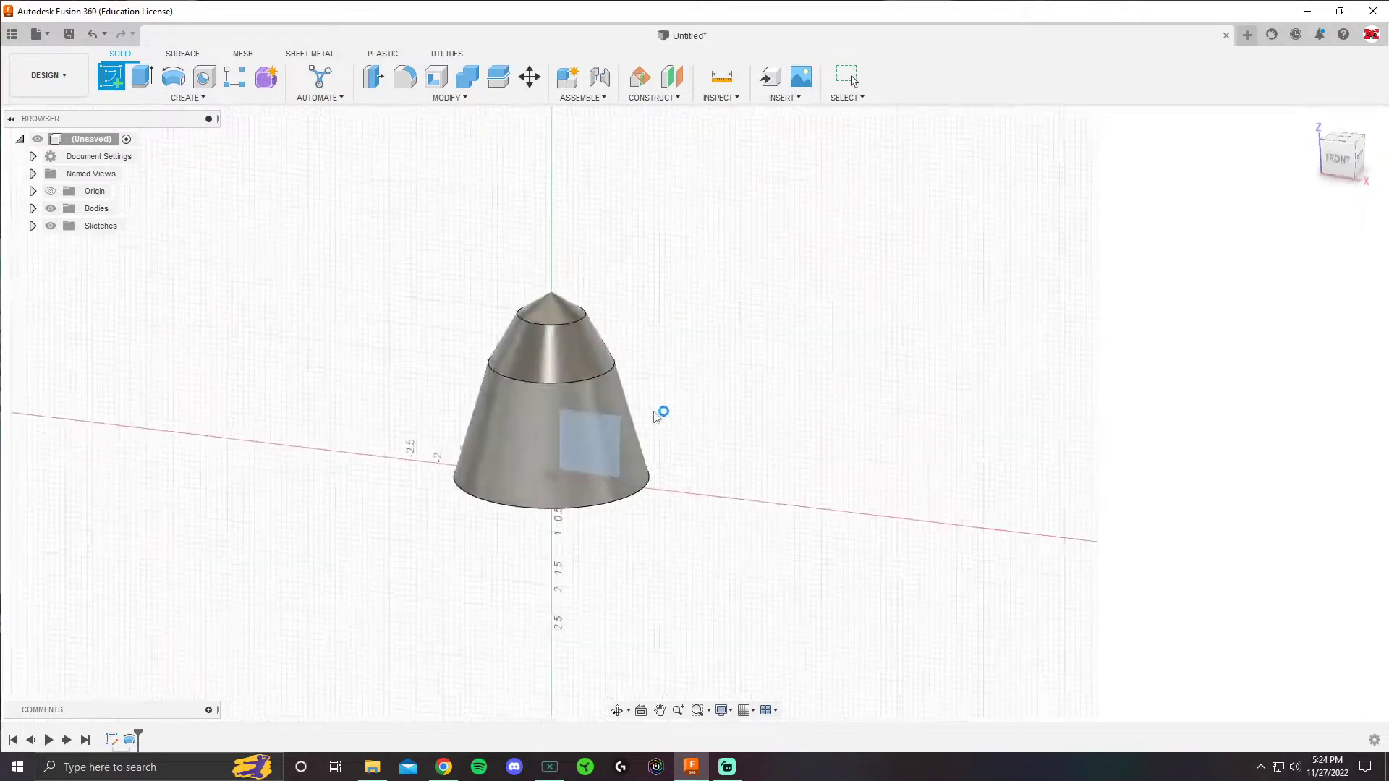
click(33, 208)
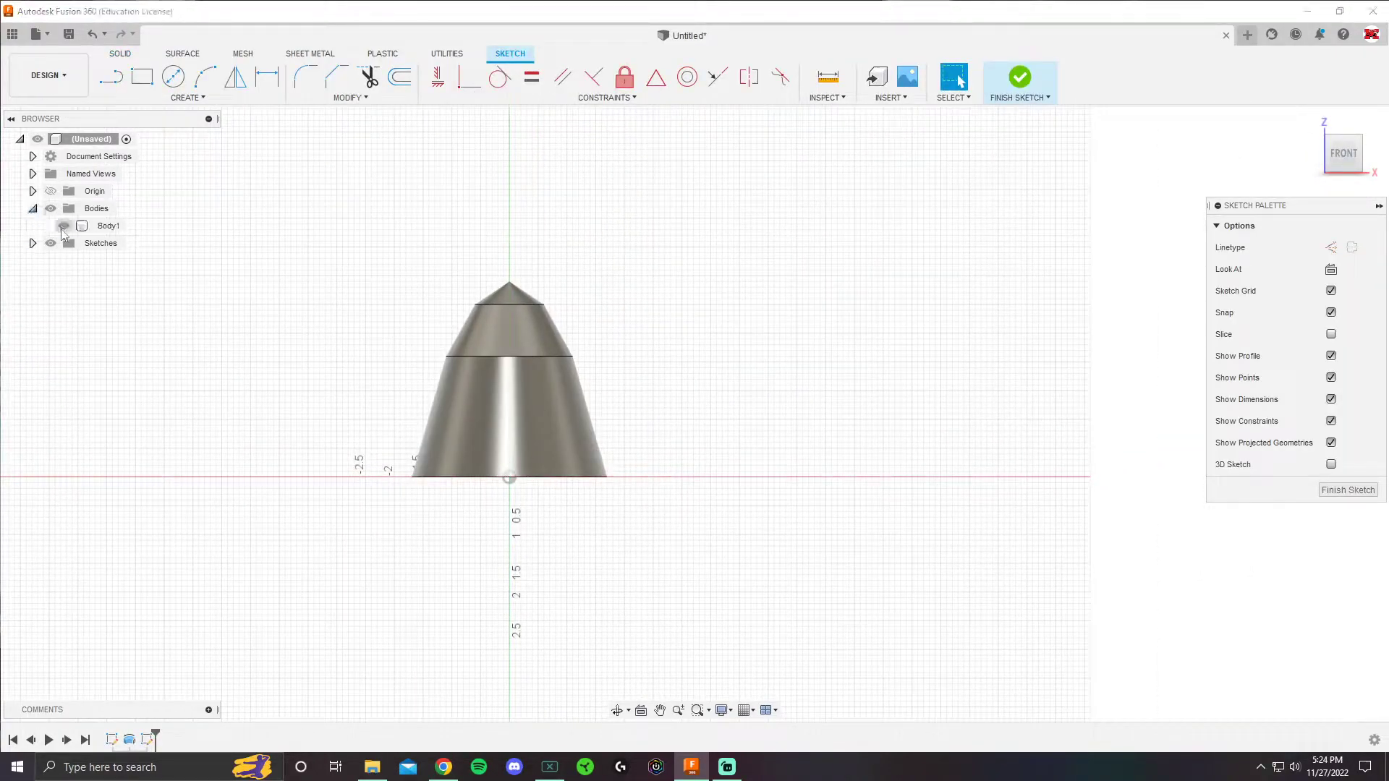
click(64, 226)
click(33, 208)
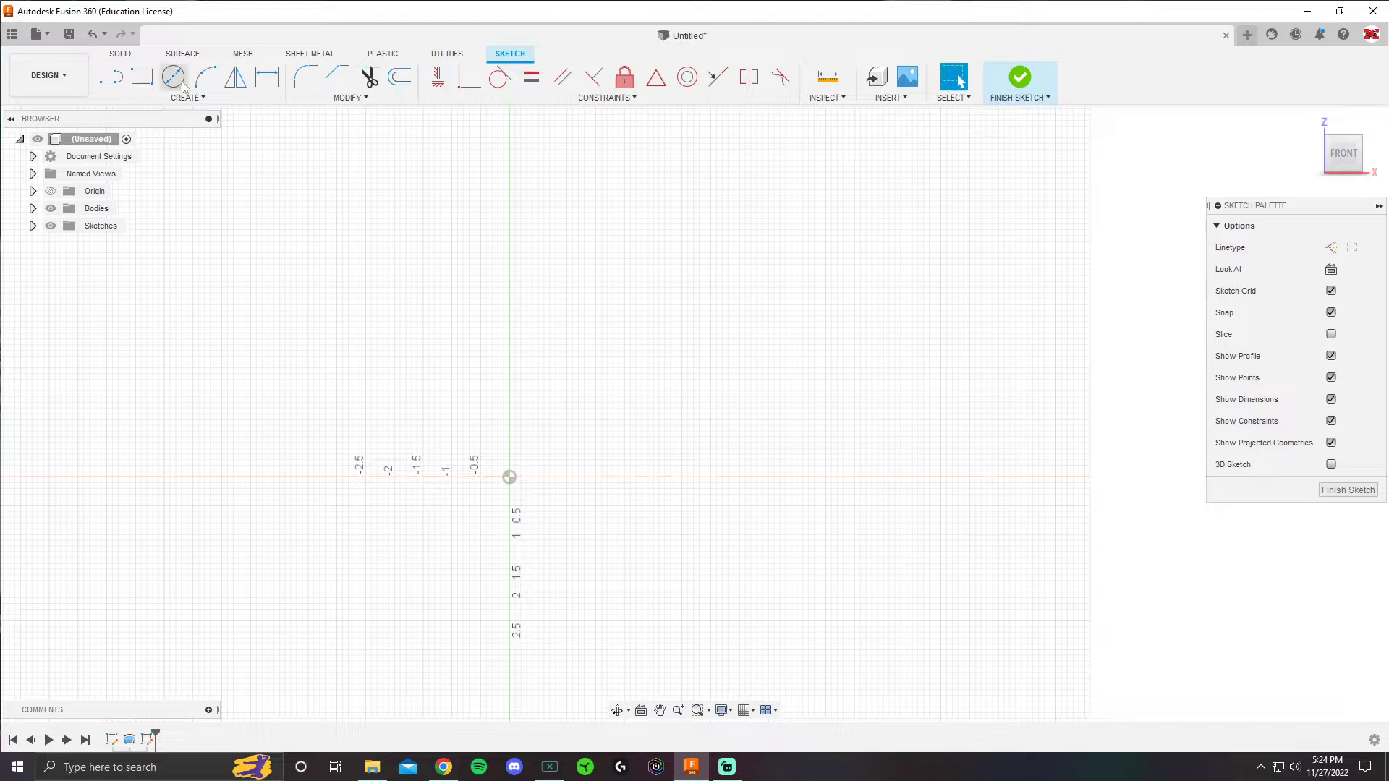
Step: Draw a separate vertical line about 3.5 in long, rising from the horizontal axis well to the right of the origin
middle_drag(638, 304, 404, 298)
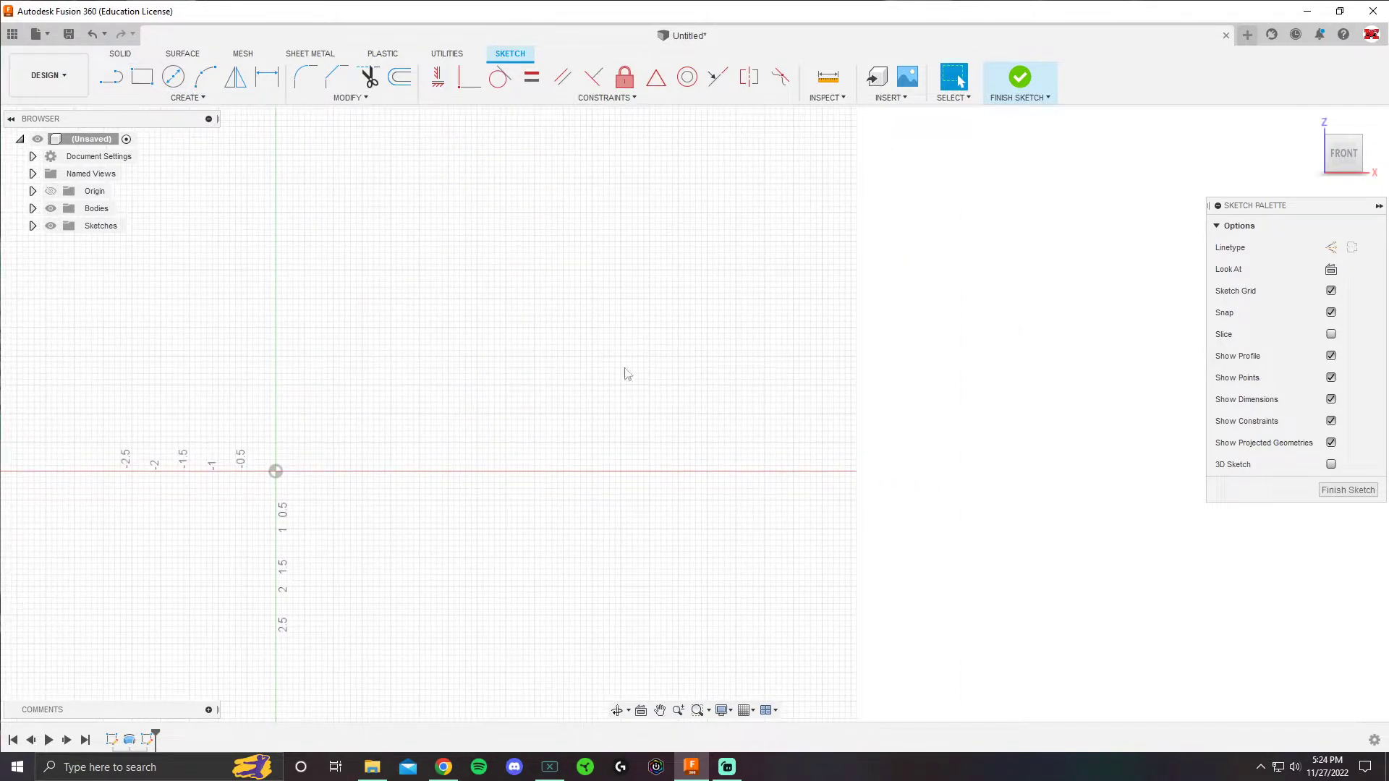
click(113, 77)
click(644, 471)
click(644, 270)
key(Escape)
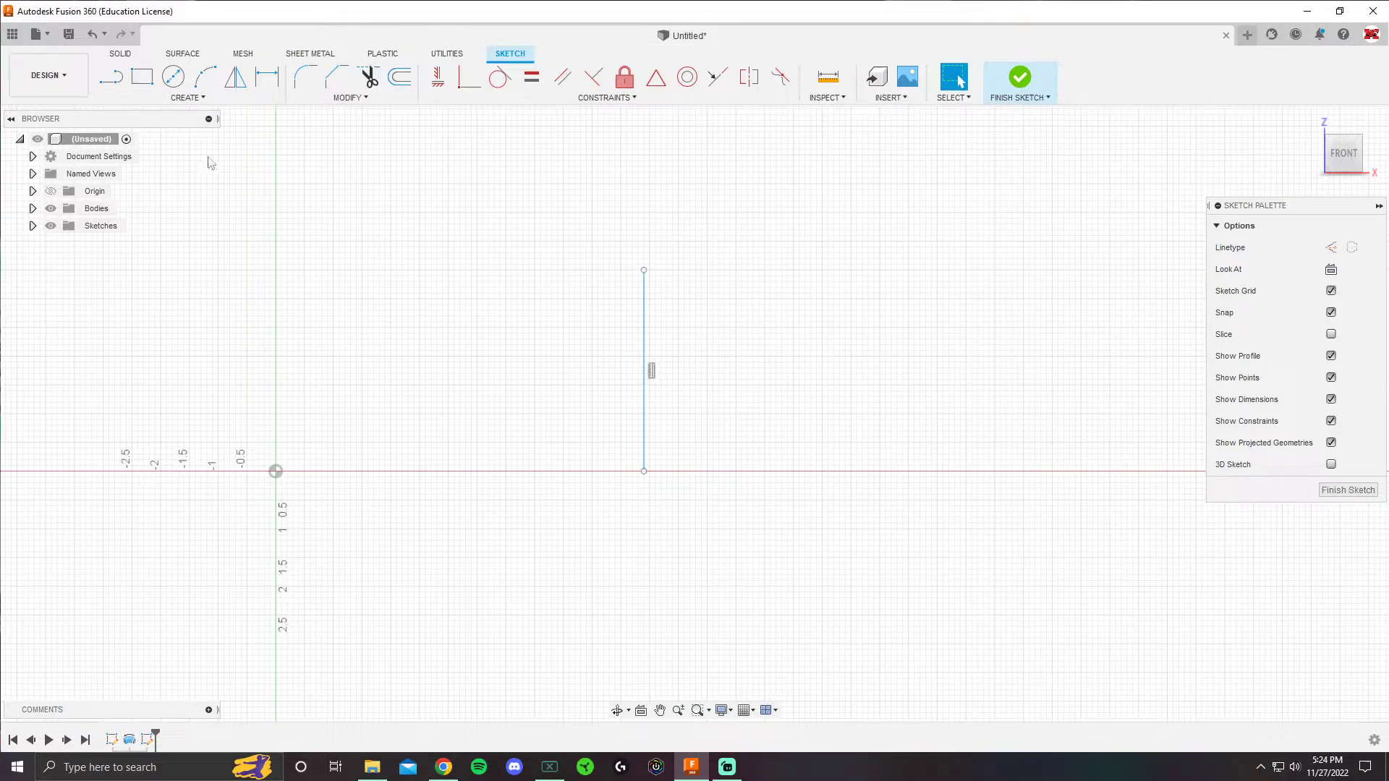
Step: Draw a closed six-sided profile on the horizontal axis, 1 in right of the vertical line, with slanted top and stepped lower-right side, and finish the sketch
click(112, 77)
scroll(651, 369, up, 3)
click(738, 547)
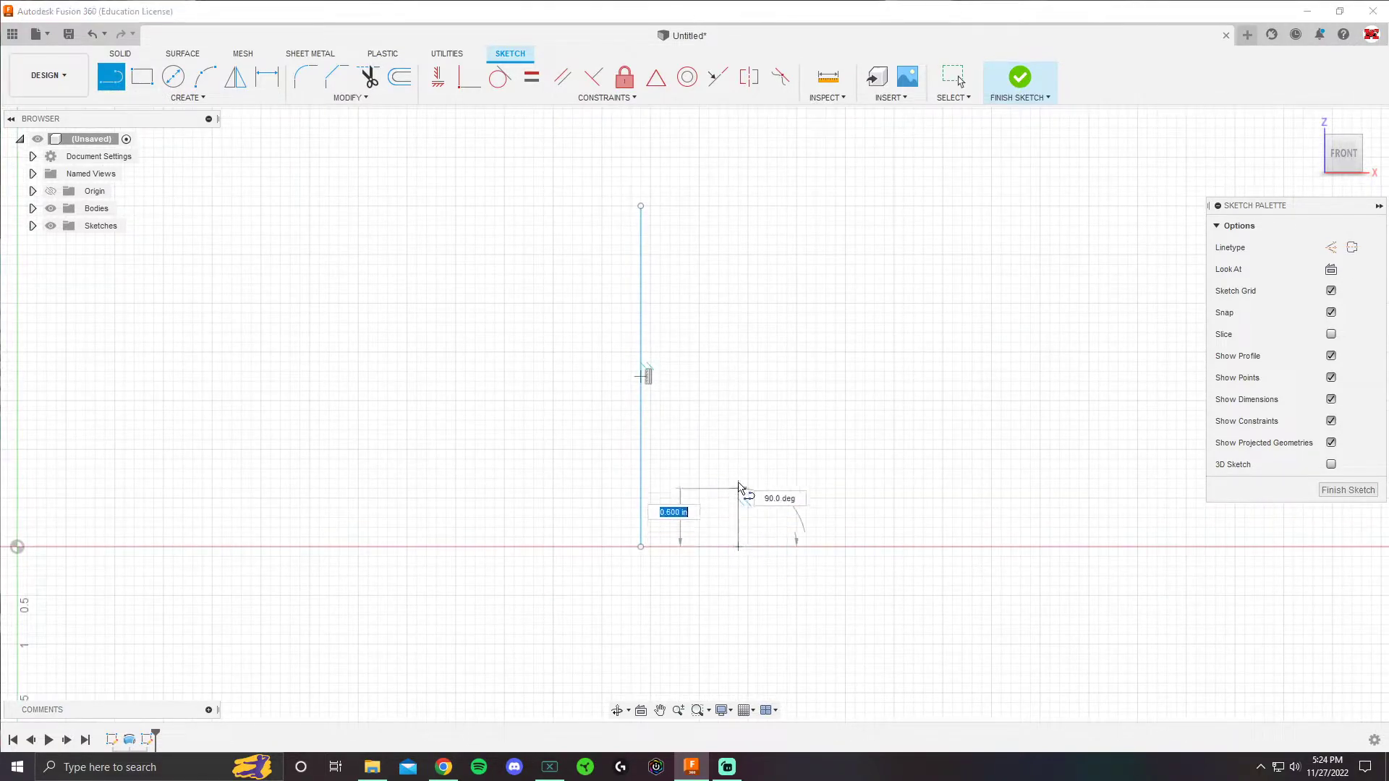
click(738, 275)
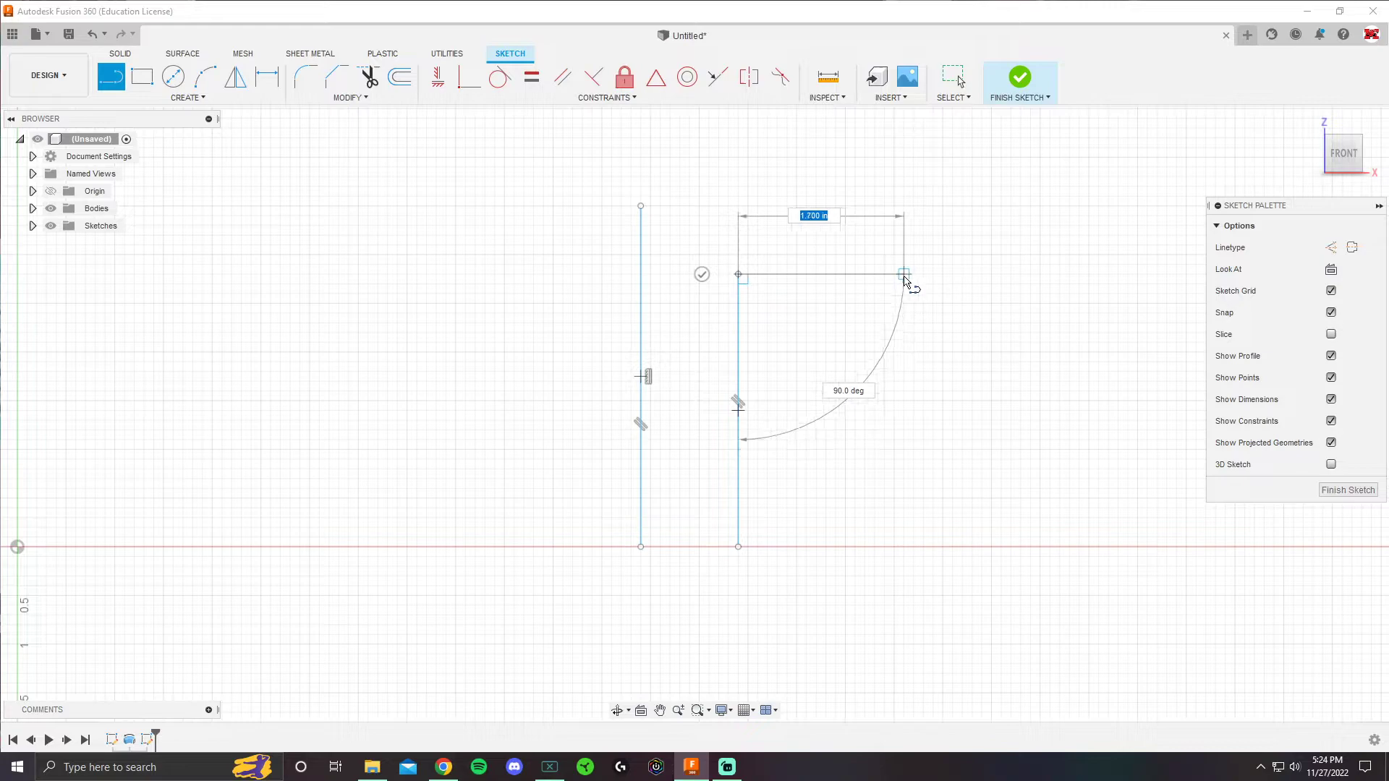
click(923, 342)
click(924, 420)
click(816, 421)
click(816, 547)
click(739, 548)
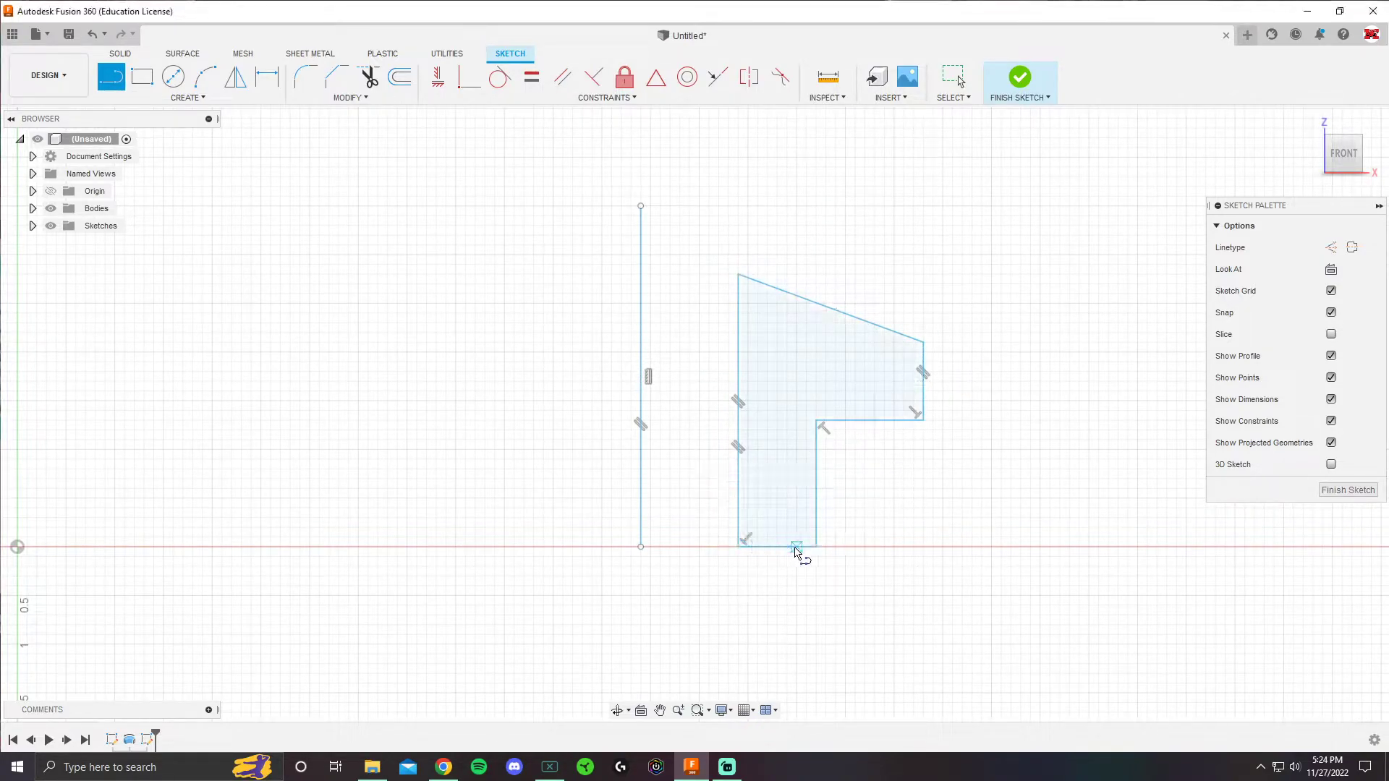
key(Escape)
shift+middle_drag(948, 434, 815, 398)
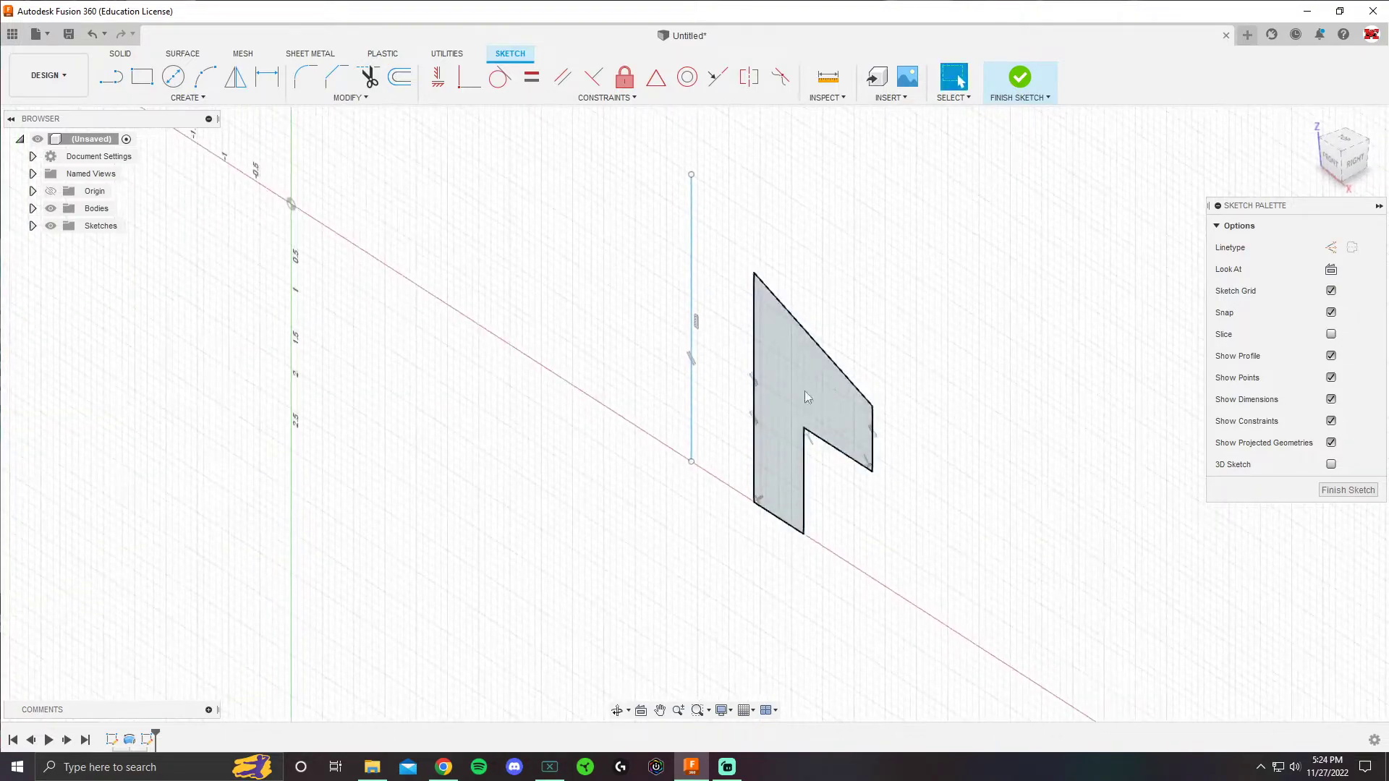
click(1020, 77)
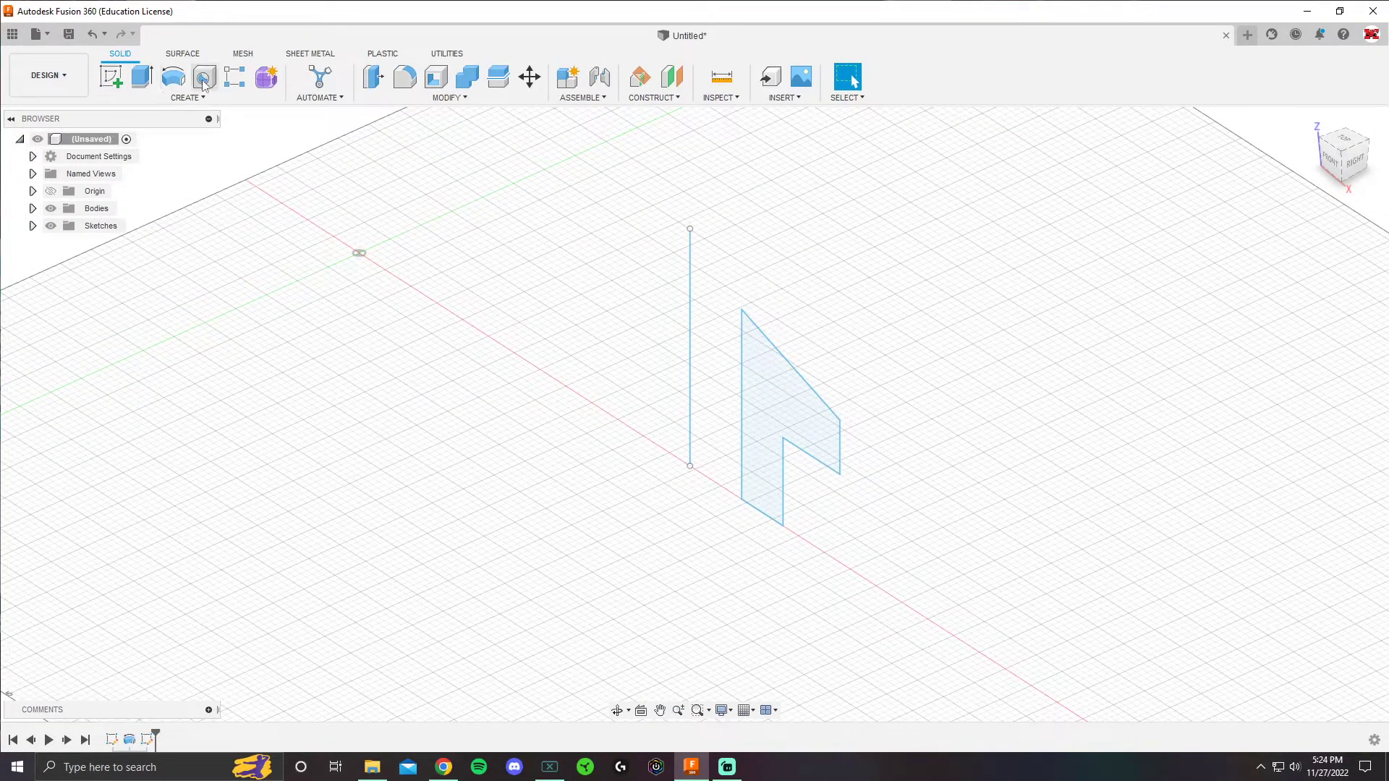
Step: Start a Revolve of the six-sided profile, using the separate vertical line as its axis
click(173, 76)
shift+middle_drag(774, 380, 879, 364)
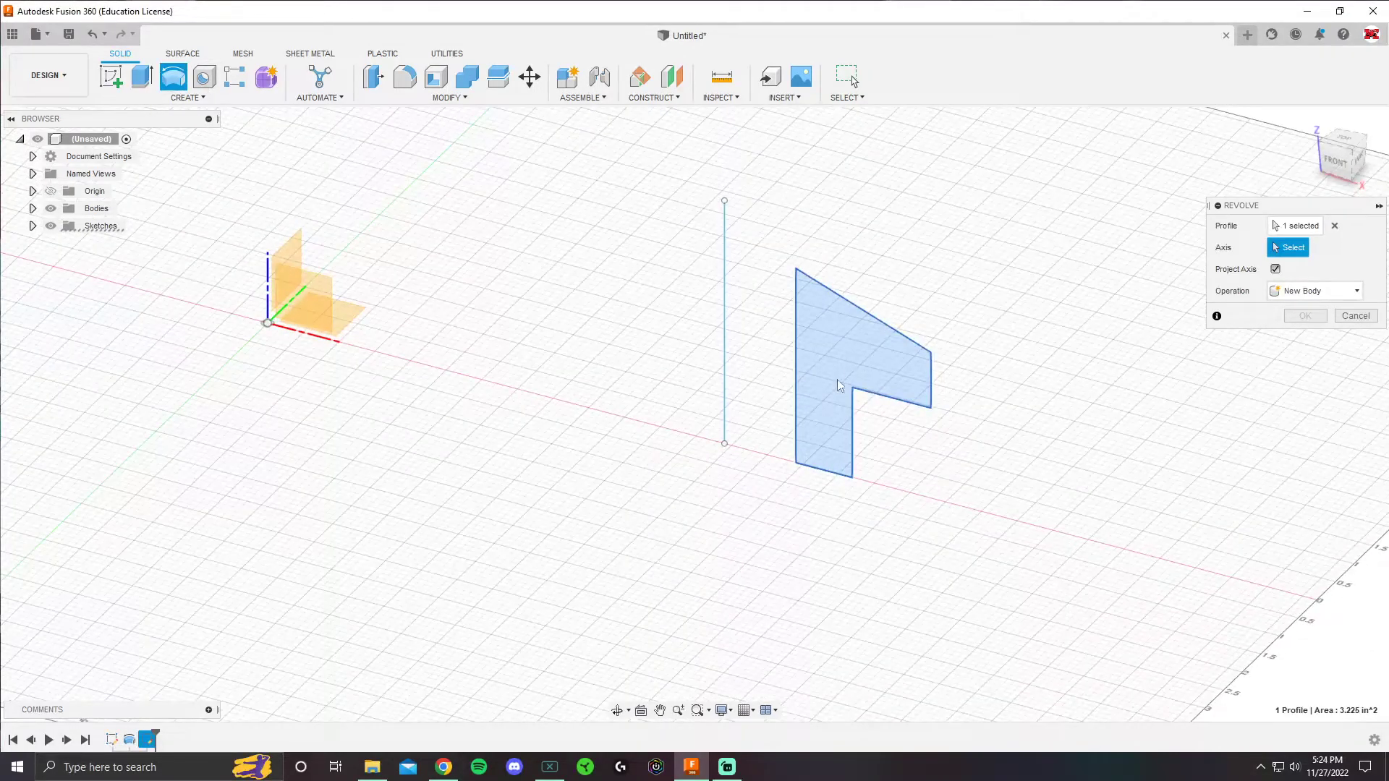
click(733, 307)
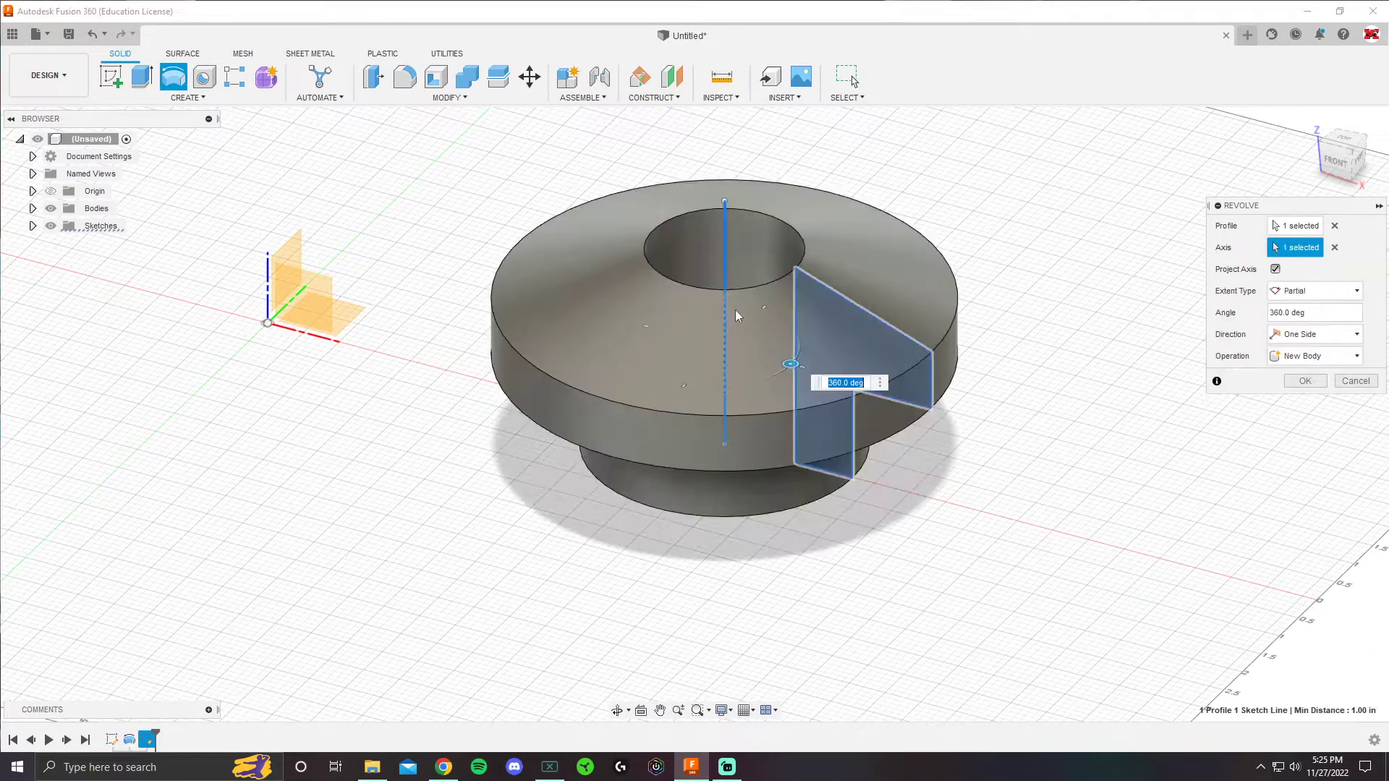
Step: Examine the revolve preview from the side and from above, looking at the central hole around the axis line
shift+middle_drag(986, 352, 724, 373)
shift+middle_drag(868, 400, 722, 460)
middle_drag(748, 533, 626, 400)
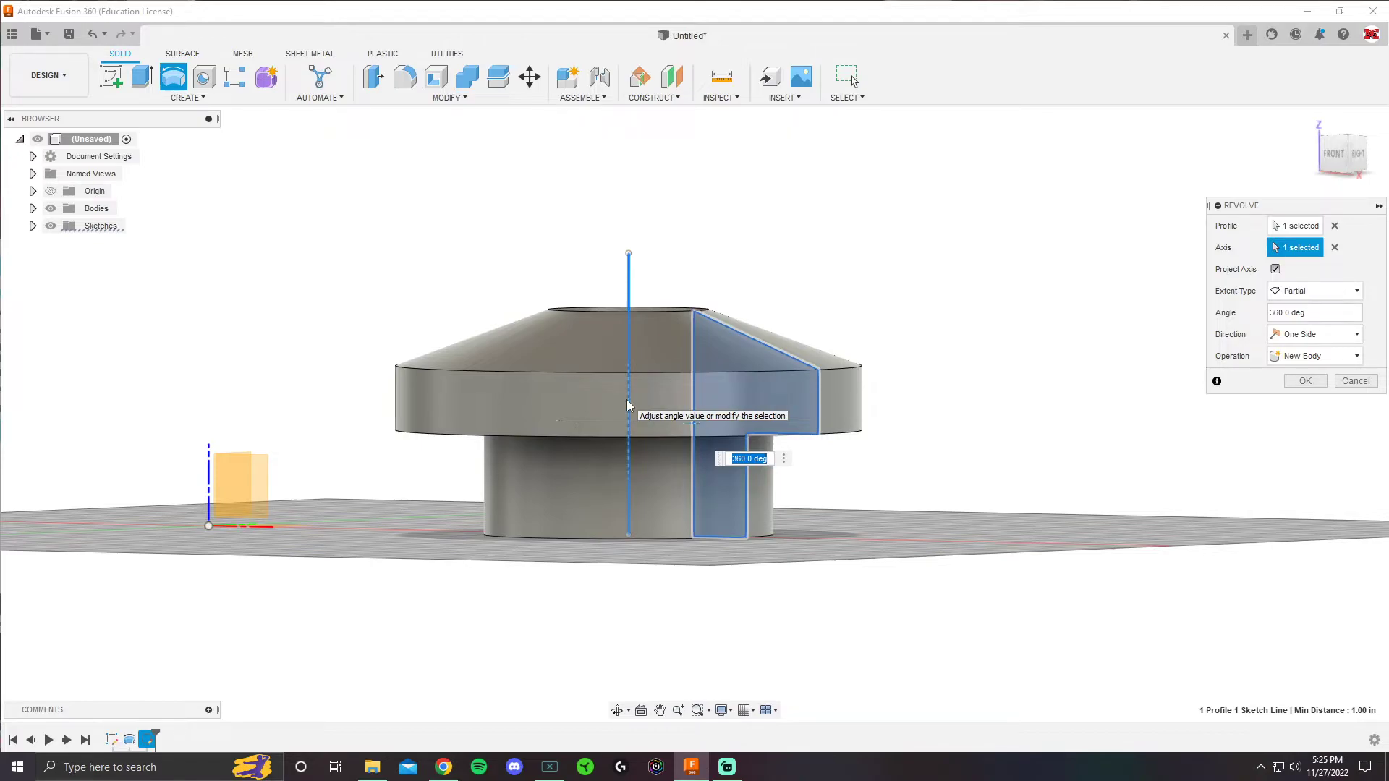
shift+middle_drag(651, 405, 621, 472)
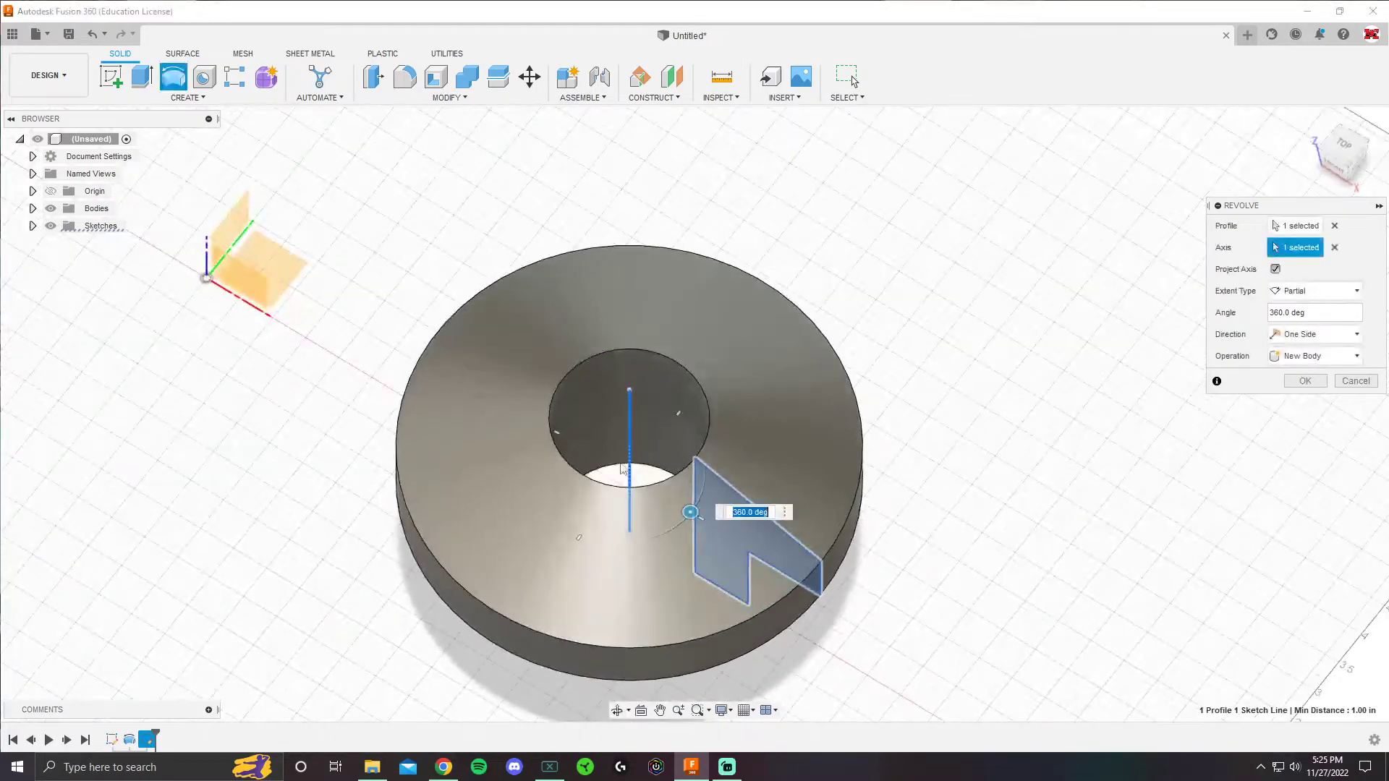
middle_drag(748, 458, 767, 246)
shift+middle_drag(736, 646, 670, 434)
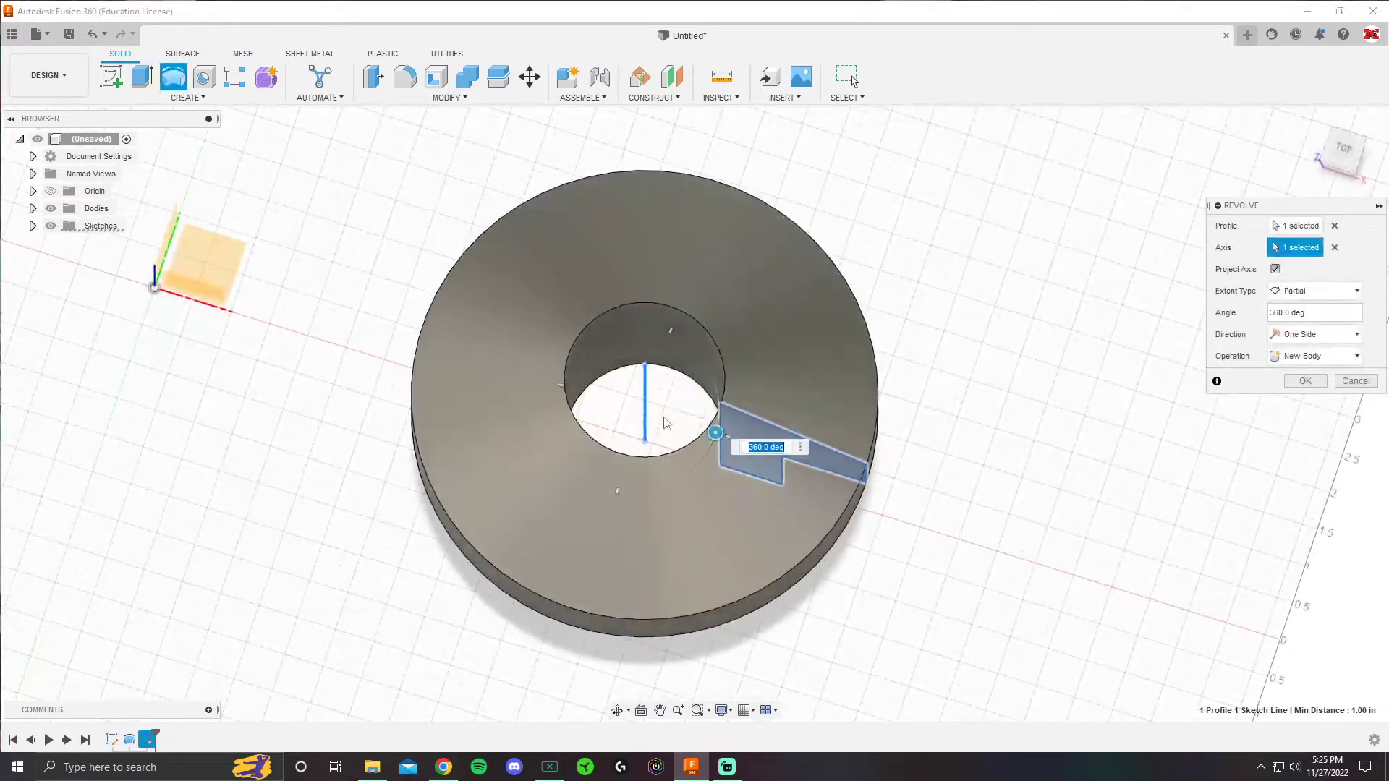
shift+middle_drag(812, 439, 753, 427)
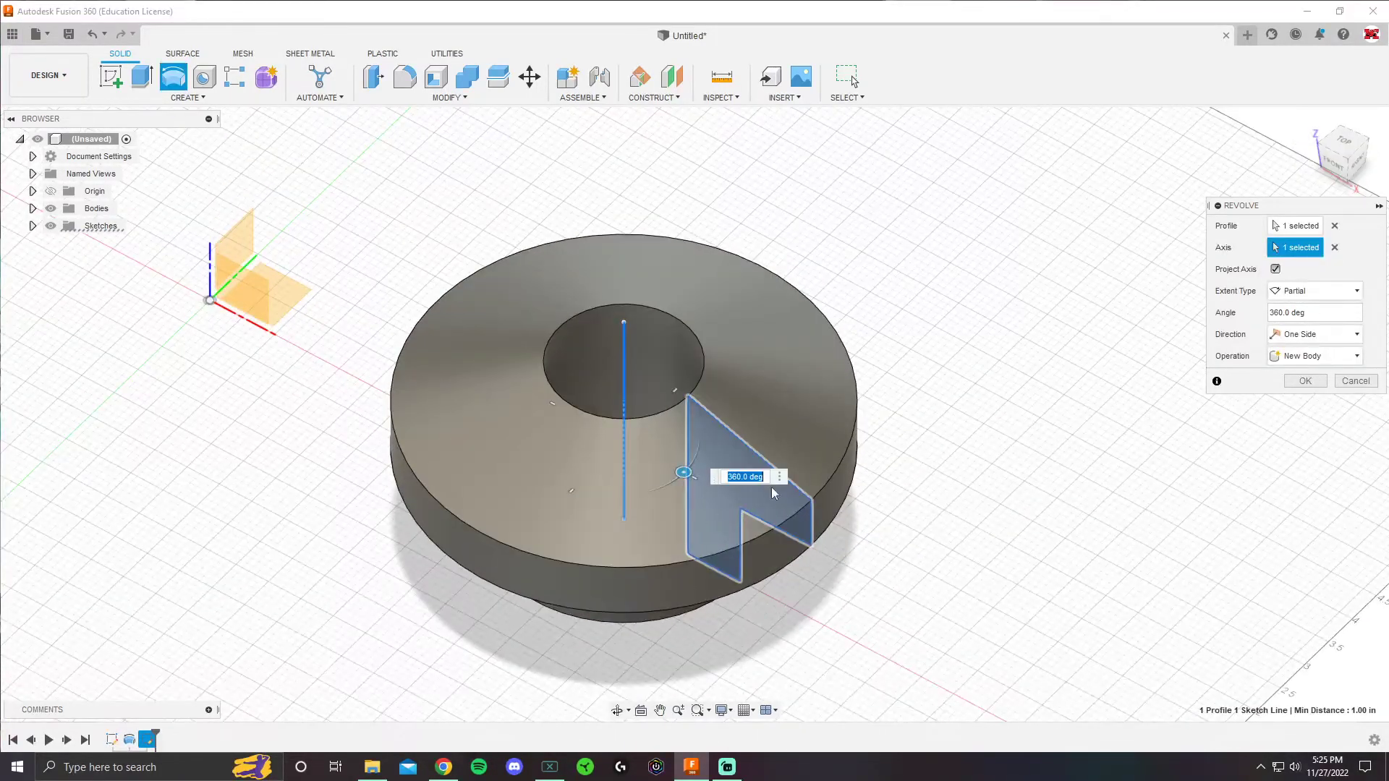
Step: Reduce the revolve angle to 220 degrees and create the partial revolve as a new body
drag(685, 474, 553, 443)
shift+middle_drag(670, 480, 713, 373)
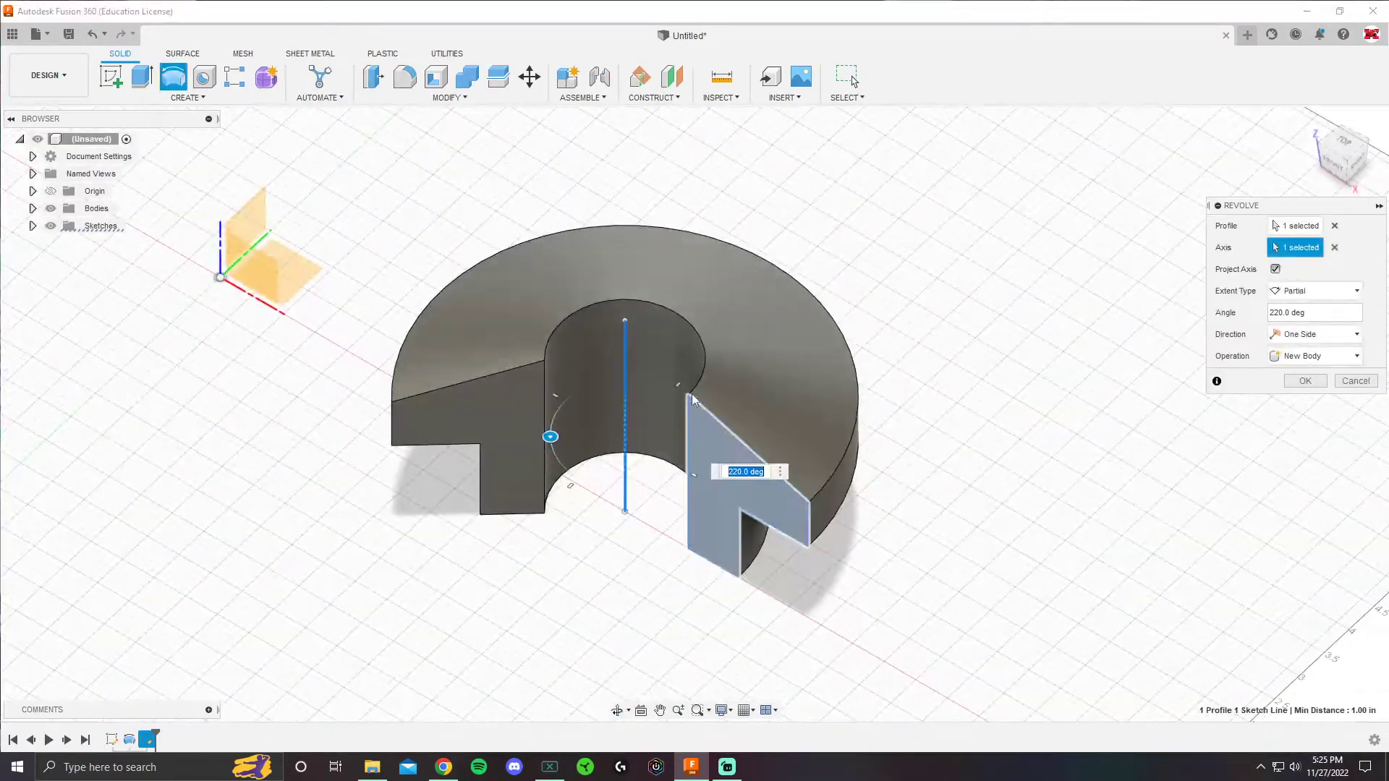
click(1304, 381)
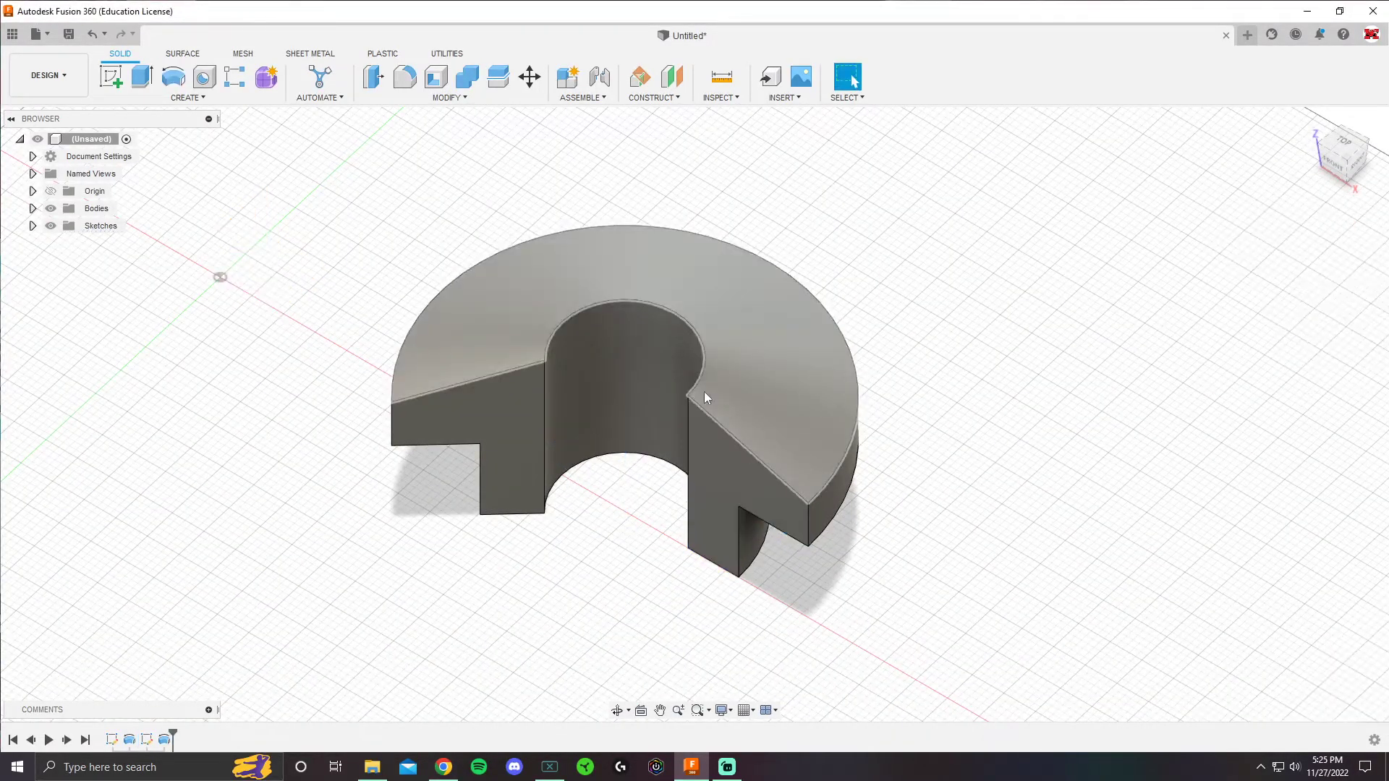